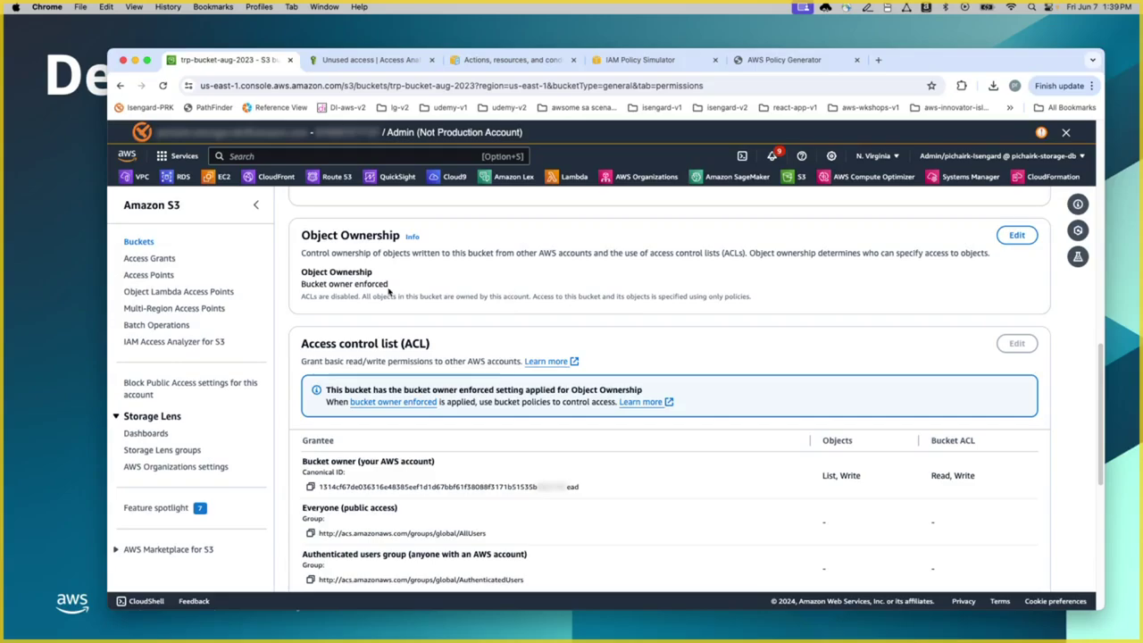
Step: Enable ACLs in the bucket's Object Ownership with Object writer as owner, acknowledge that ACLs will be restored, and save
left_click(1018, 236)
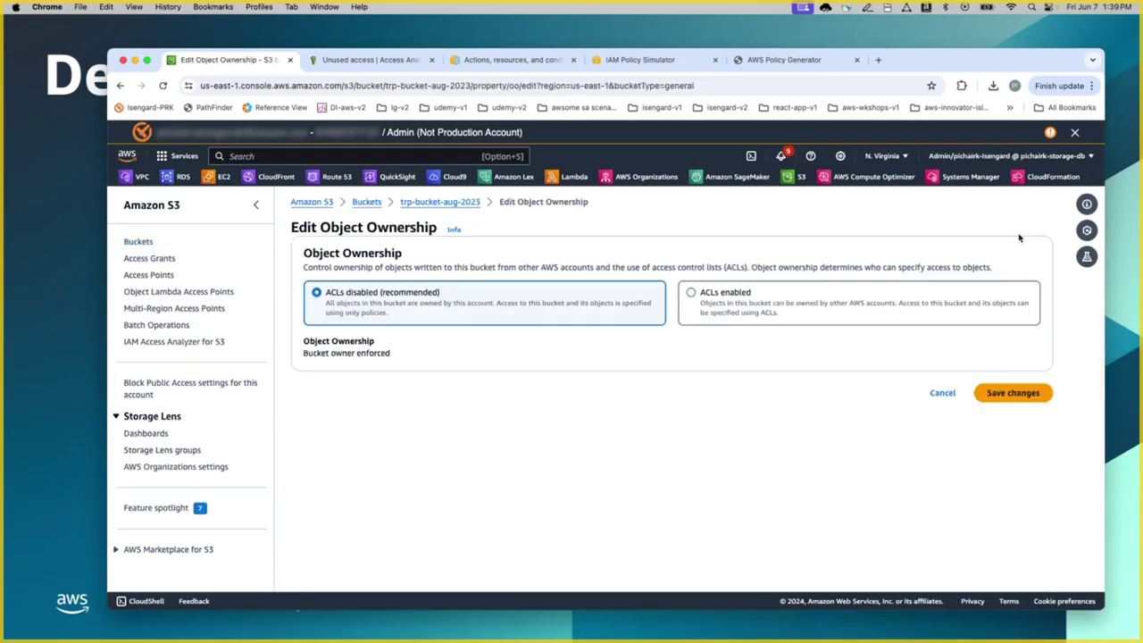
left_click(695, 295)
left_click(331, 446)
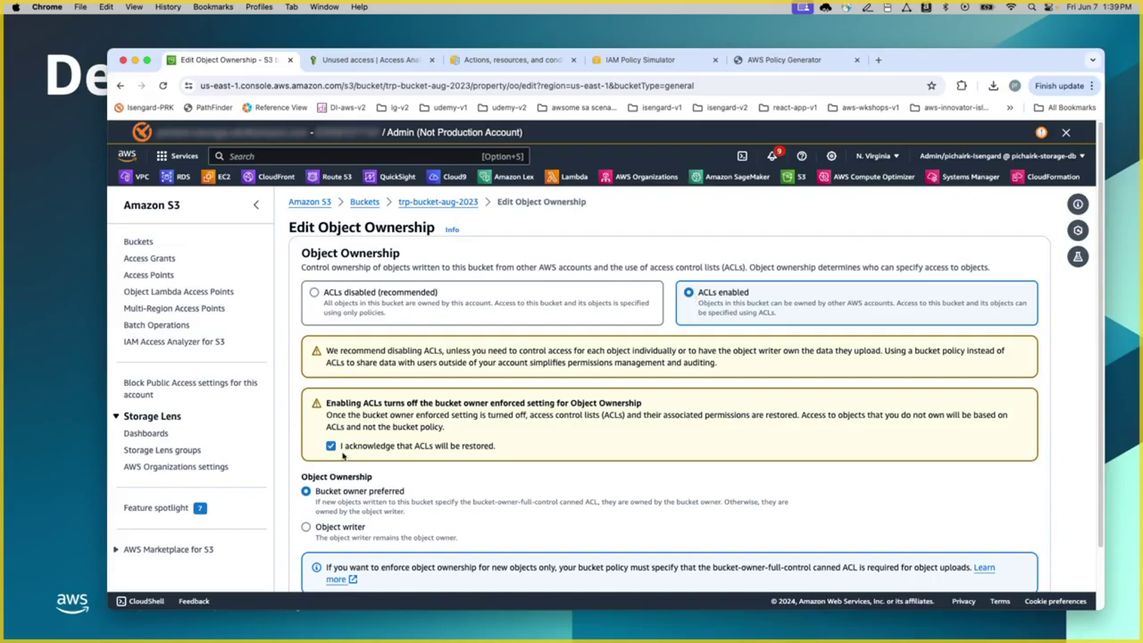
left_click(306, 526)
scroll(673, 498, "down", 1)
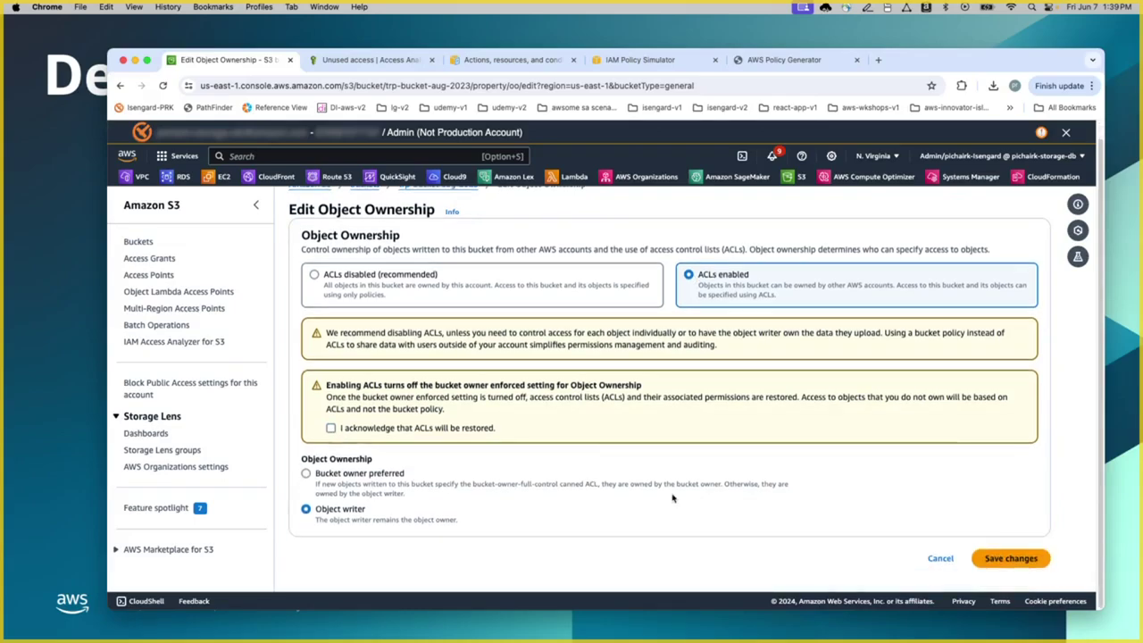
left_click(1010, 558)
left_click(330, 427)
left_click(1016, 558)
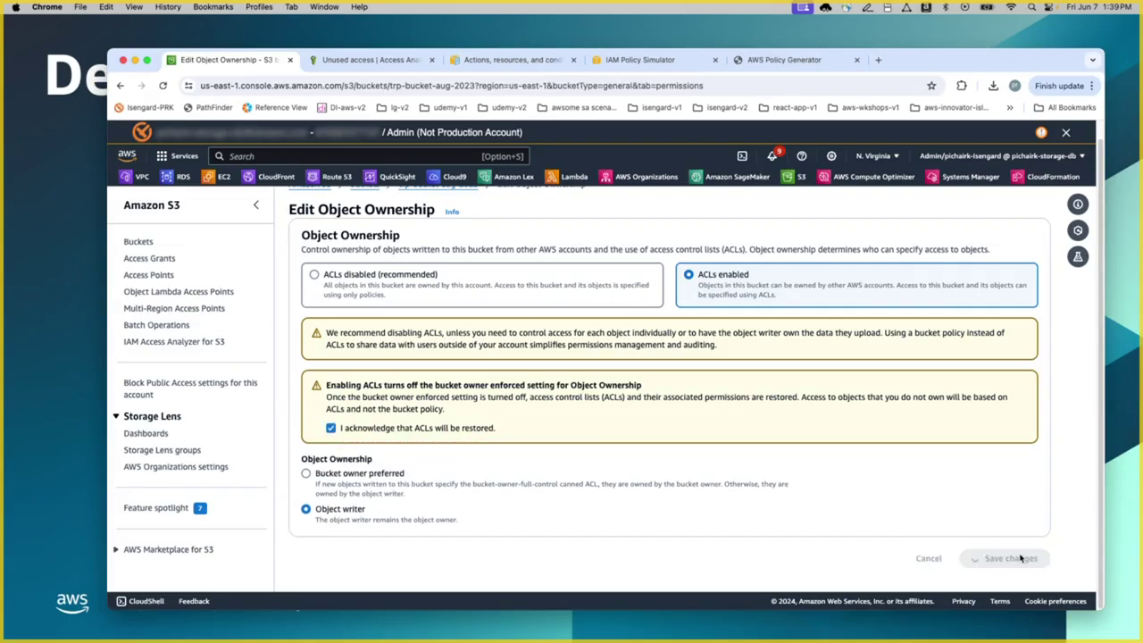
Step: Open the bucket's access control list for editing and bring the access for other AWS accounts into view
scroll(775, 461, "down", 10)
scroll(775, 462, "down", 4)
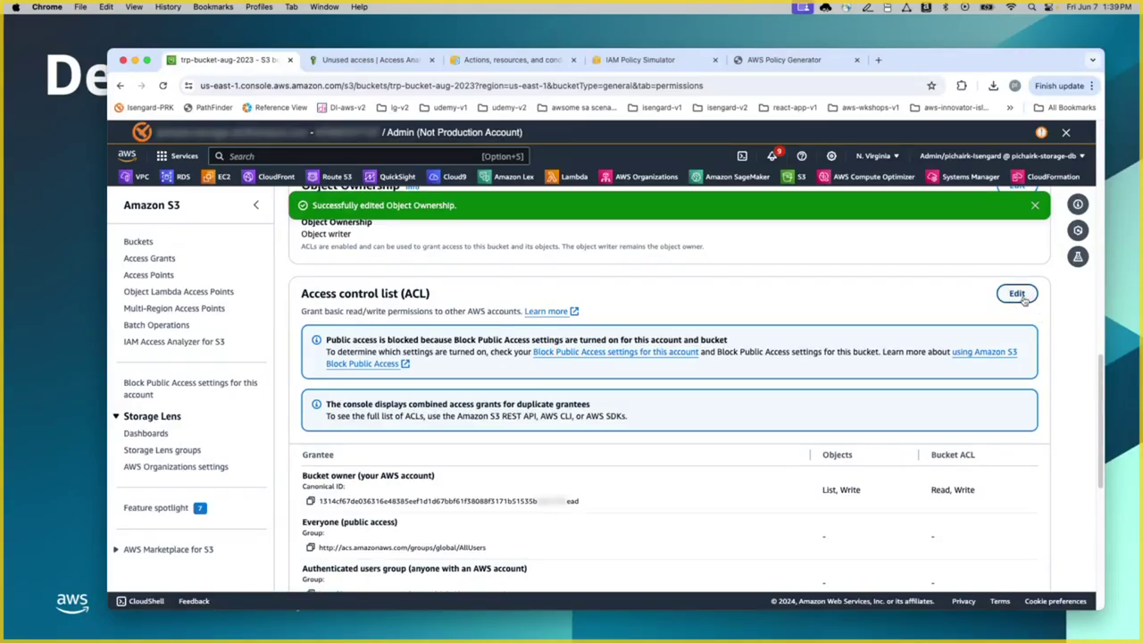
left_click(1017, 293)
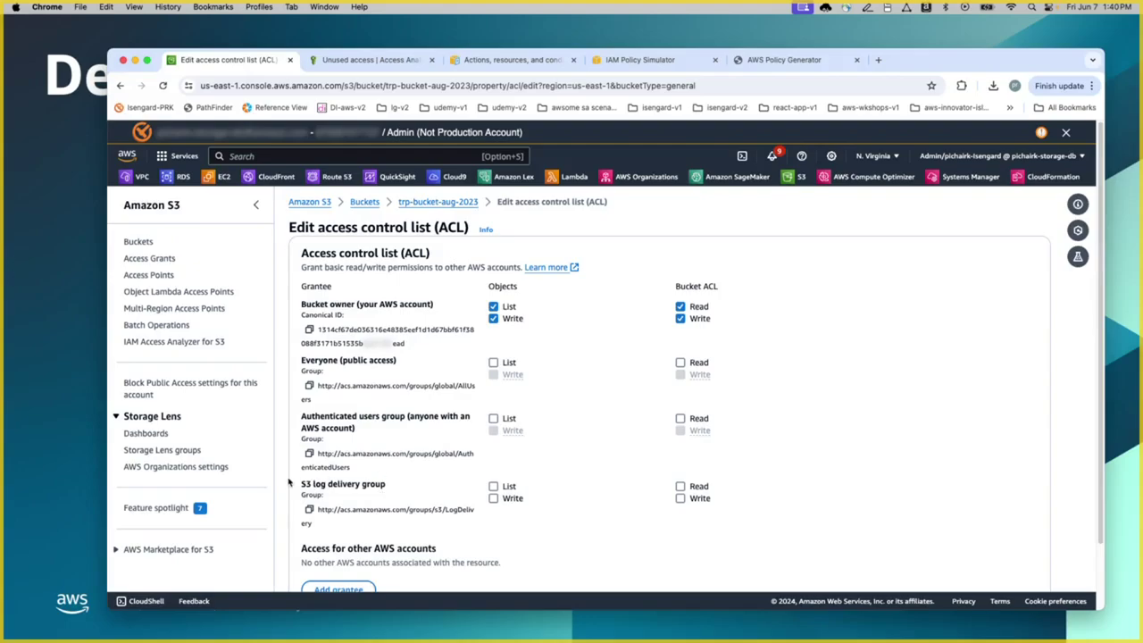
scroll(348, 518, "down", 1)
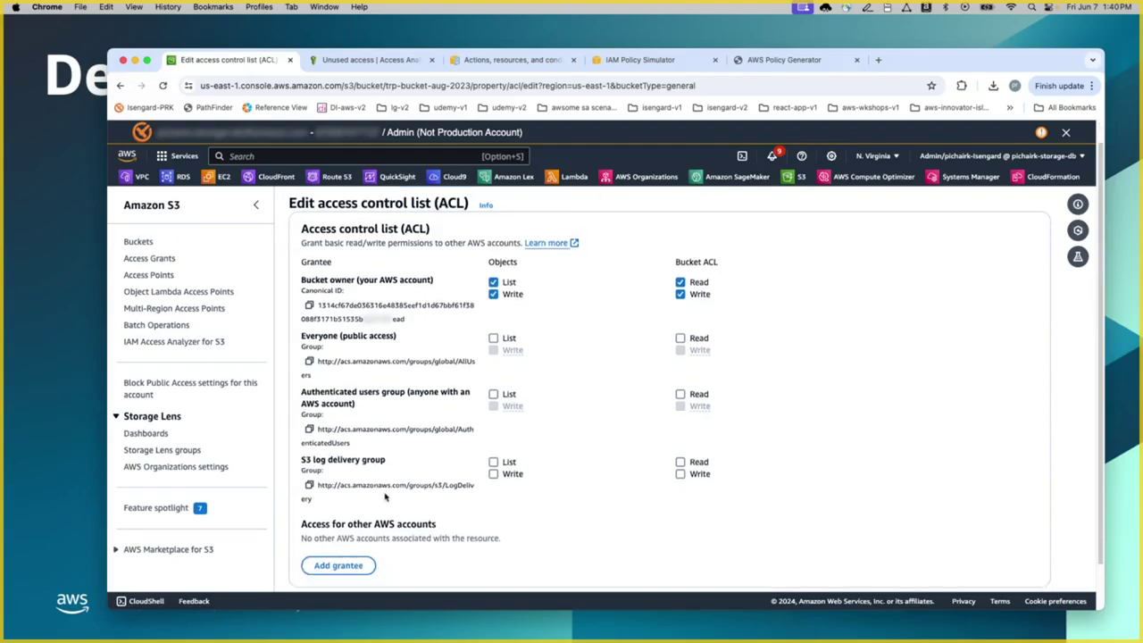
Step: Add an empty grantee row for another AWS account to the bucket ACL and remove it again
left_click(348, 564)
scroll(375, 536, "down", 2)
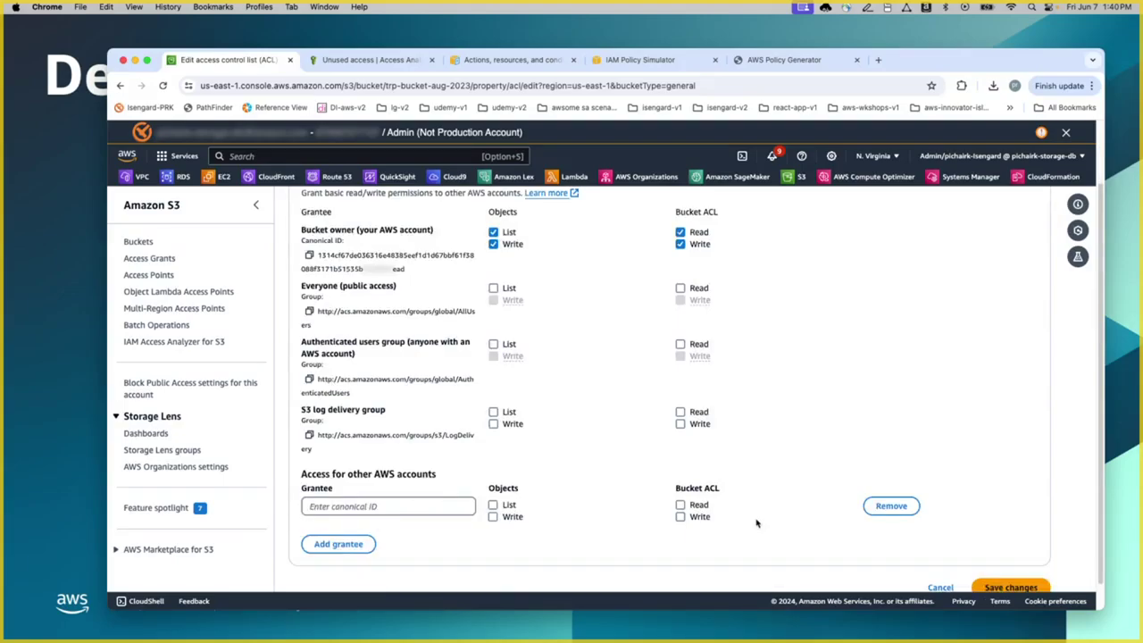
left_click(903, 511)
scroll(530, 435, "up", 3)
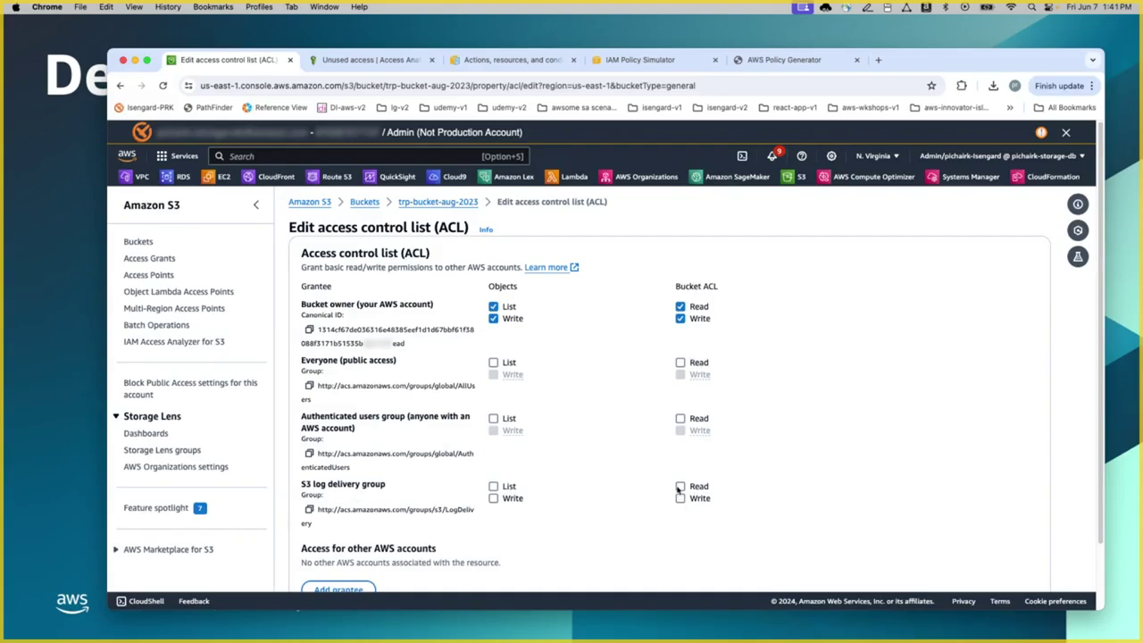
Step: Review each grantee's object and bucket ACL permissions and save the bucket's access control list without altering any permission
scroll(678, 487, "down", 2)
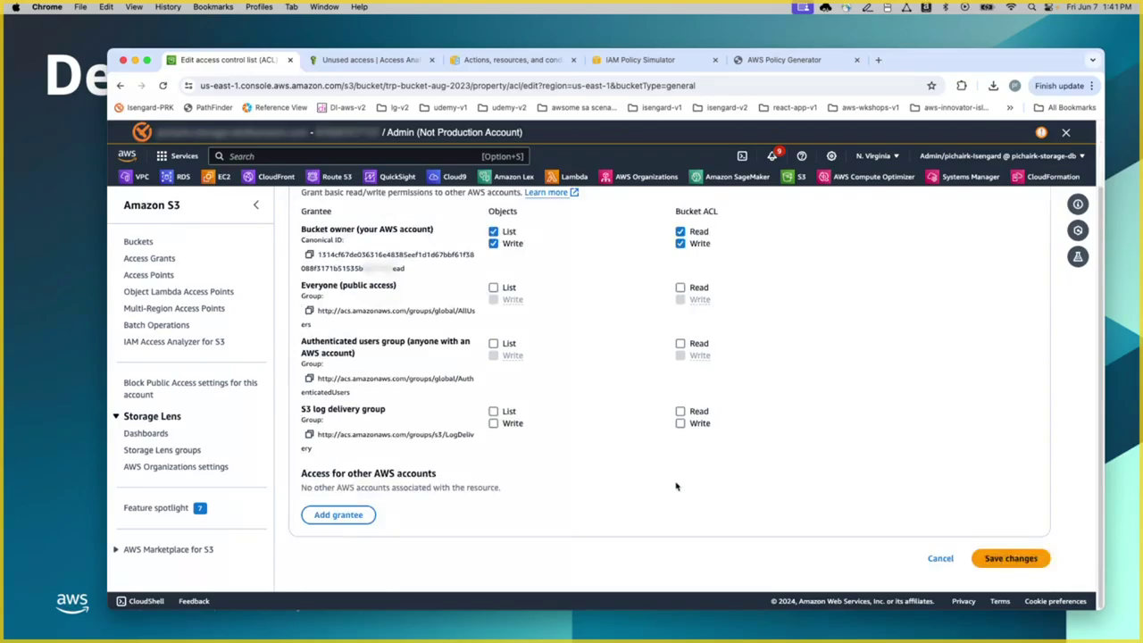
scroll(678, 485, "up", 1)
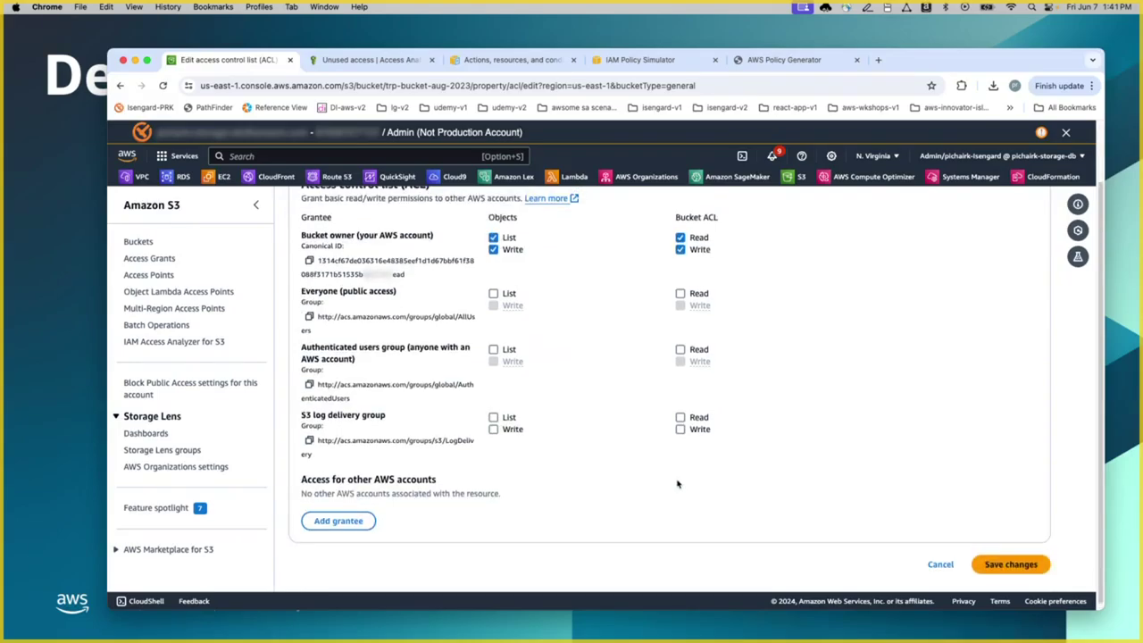
scroll(676, 484, "up", 1)
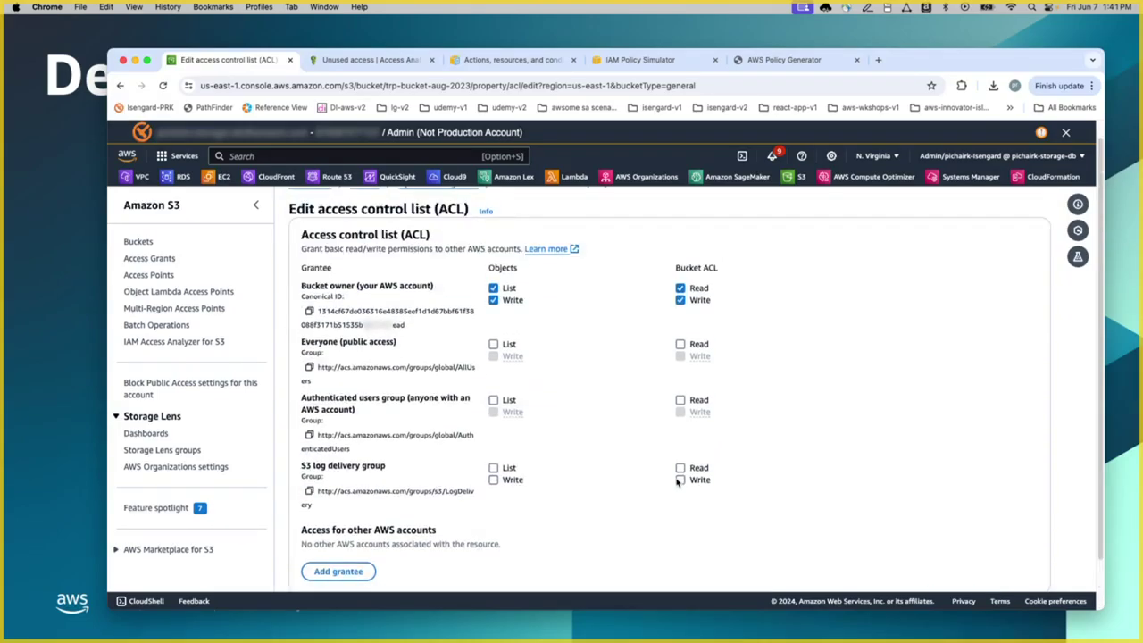
scroll(678, 481, "up", 1)
scroll(852, 482, "down", 2)
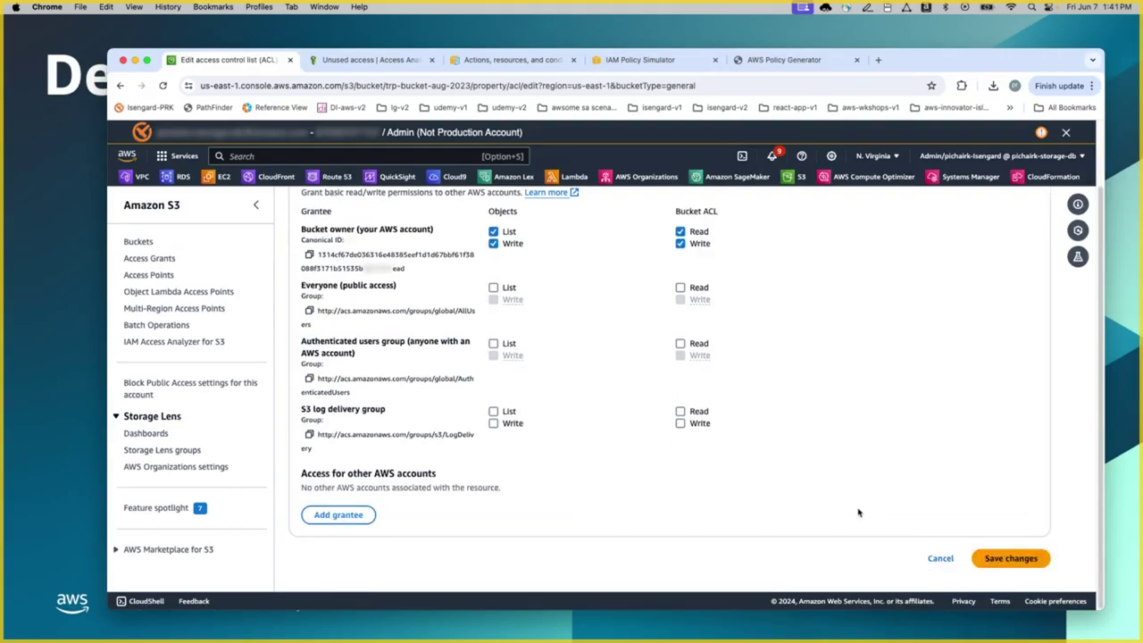
left_click(1009, 558)
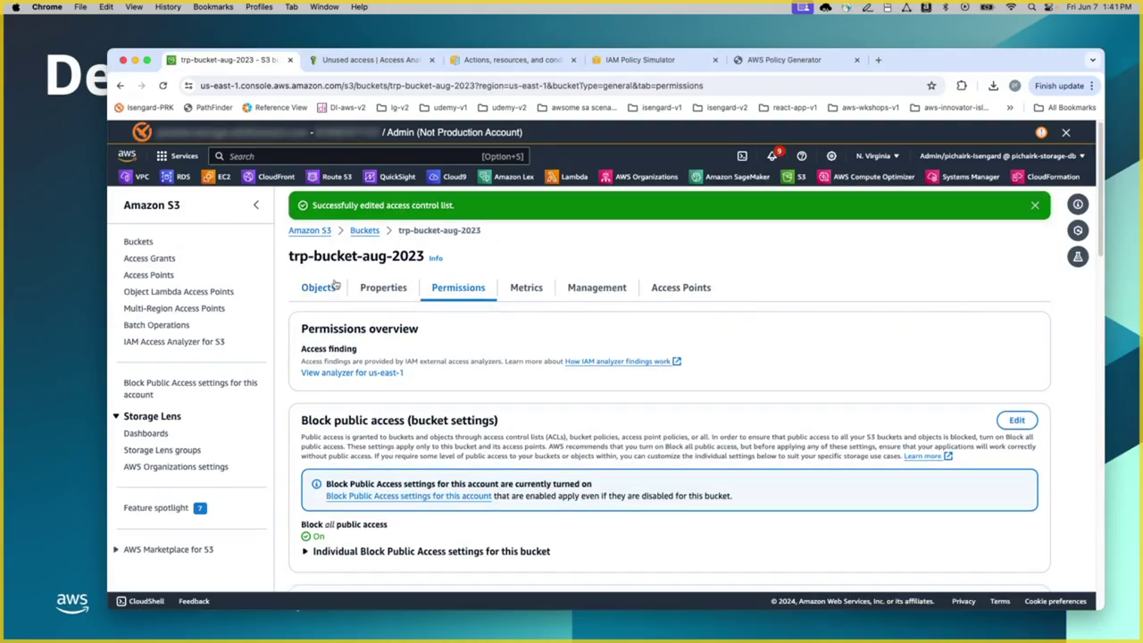
Step: Open the ACL editor for the bucket's "copy 2.mp3" object, examine its grantee permissions, and leave without saving
left_click(330, 286)
left_click(401, 432)
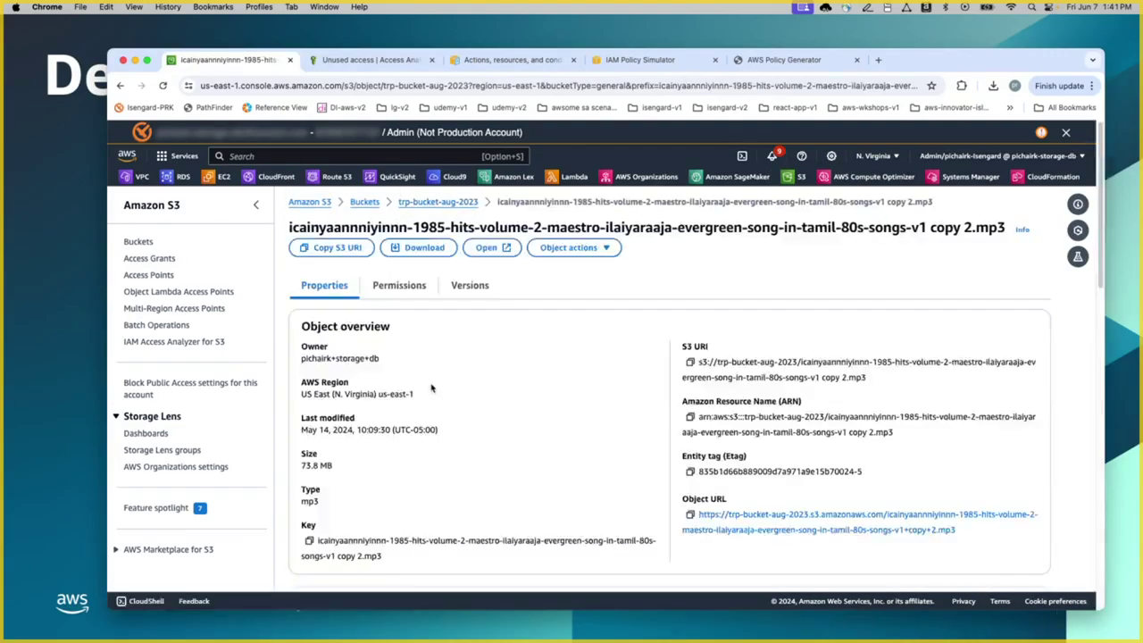
left_click(409, 287)
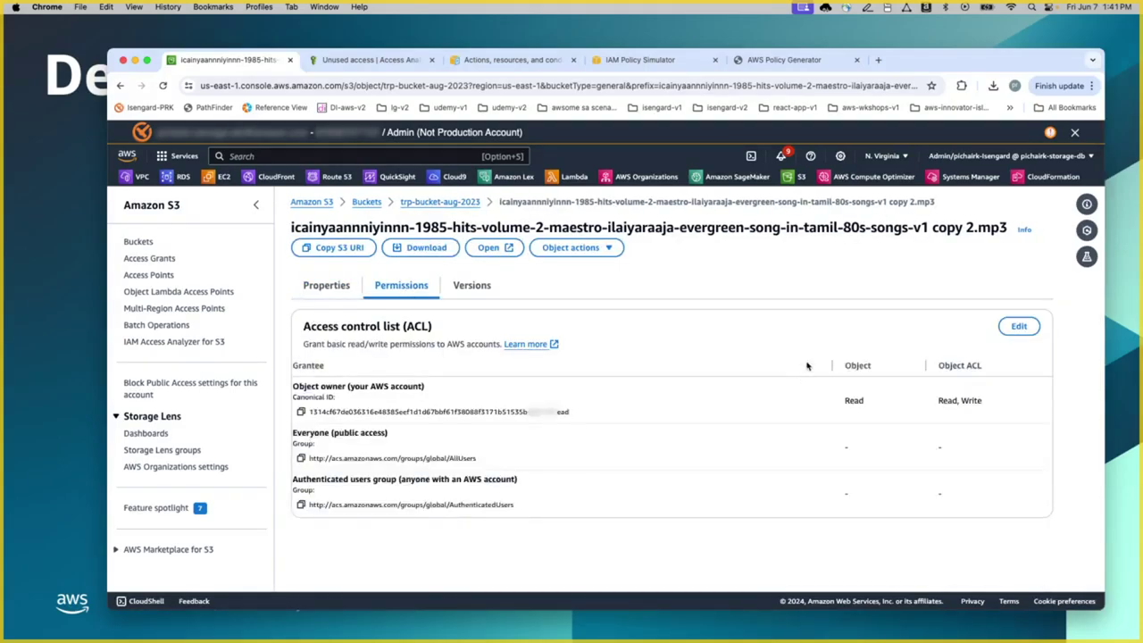
left_click(1021, 327)
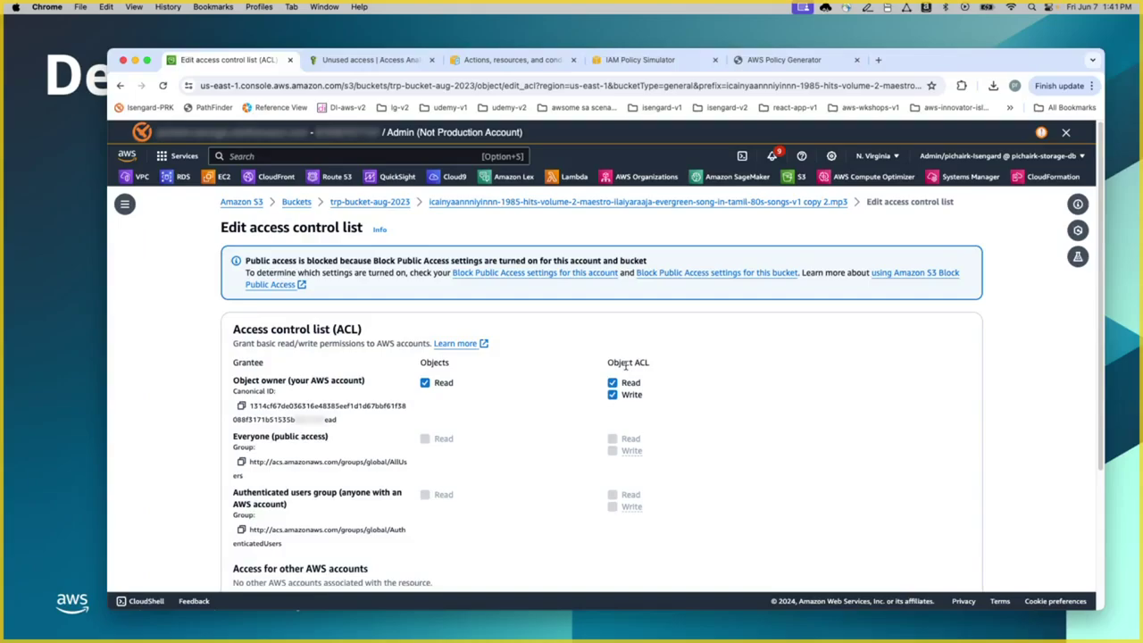
scroll(676, 396, "down", 5)
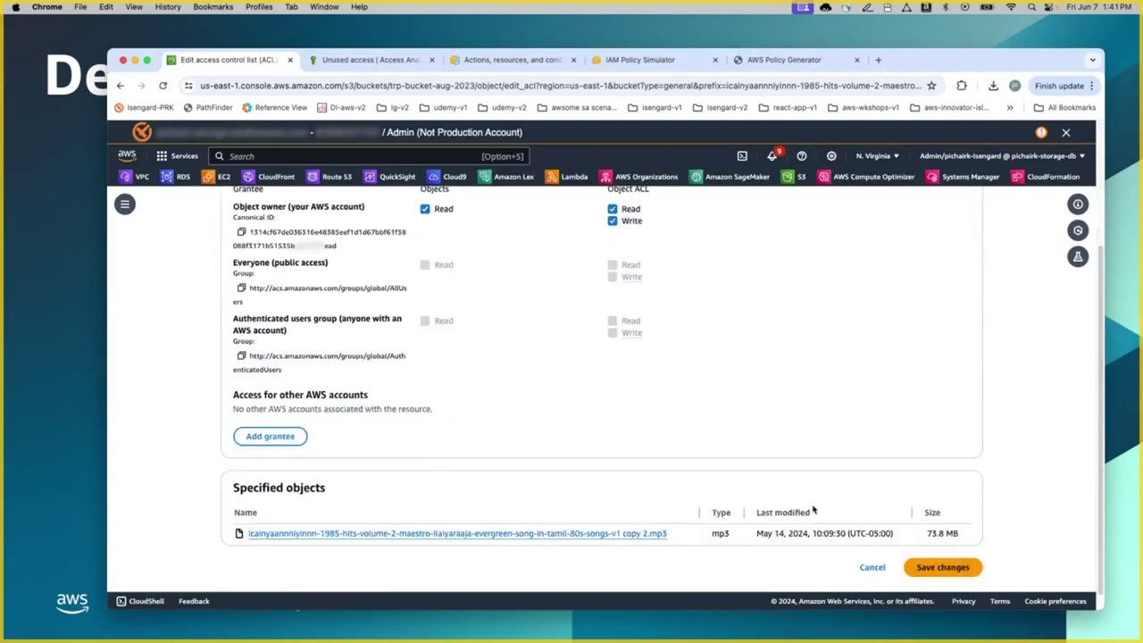
left_click(872, 567)
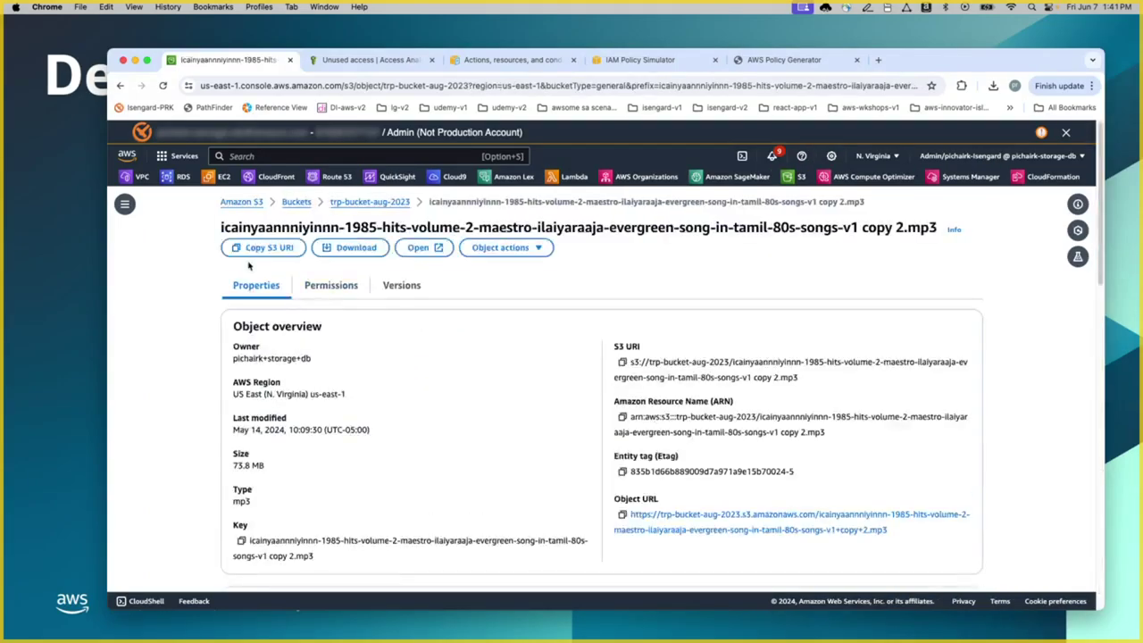
Step: Set Object Ownership of trp-bucket-aug-2023 to ACLs disabled (recommended), save it, and check the ownership setting in the bucket's permissions
left_click(361, 202)
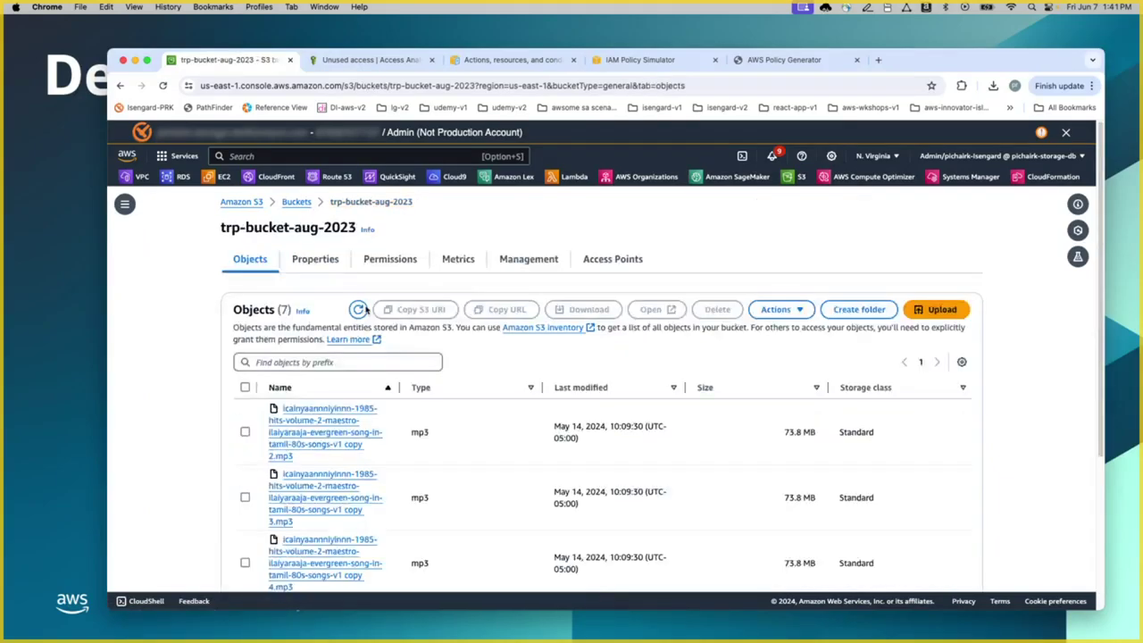
left_click(390, 261)
scroll(549, 408, "down", 10)
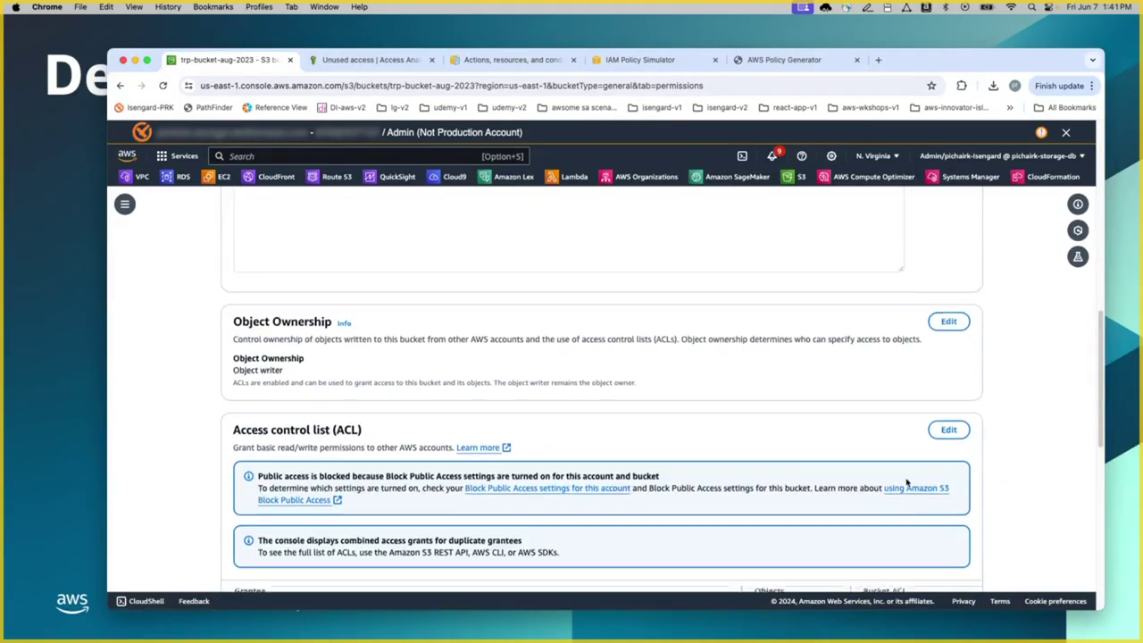
left_click(948, 321)
left_click(305, 286)
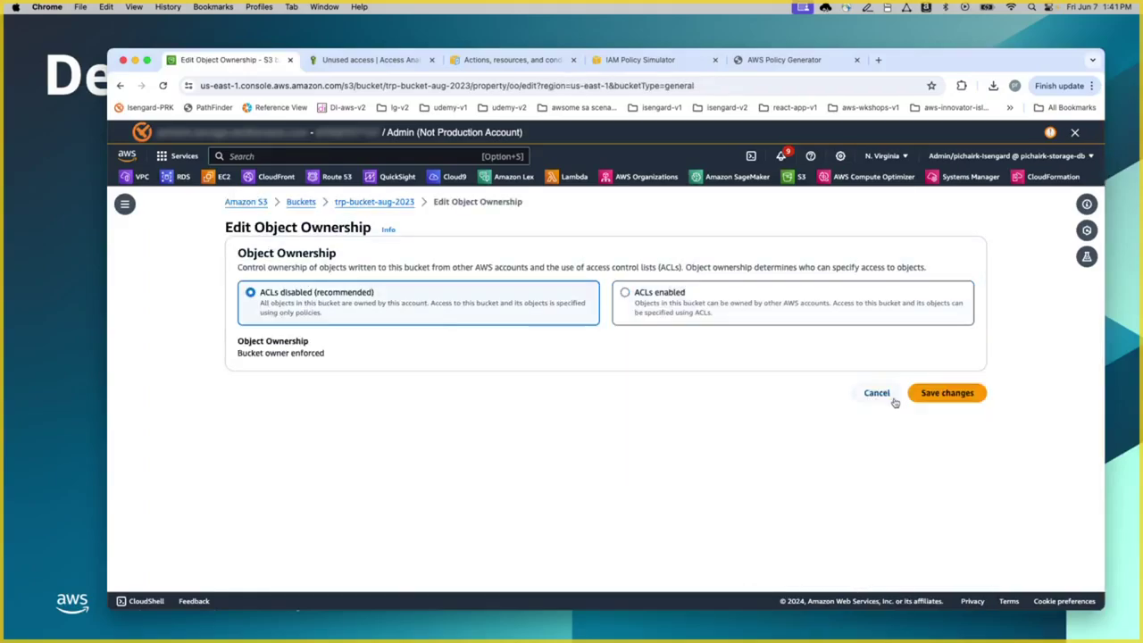
left_click(946, 393)
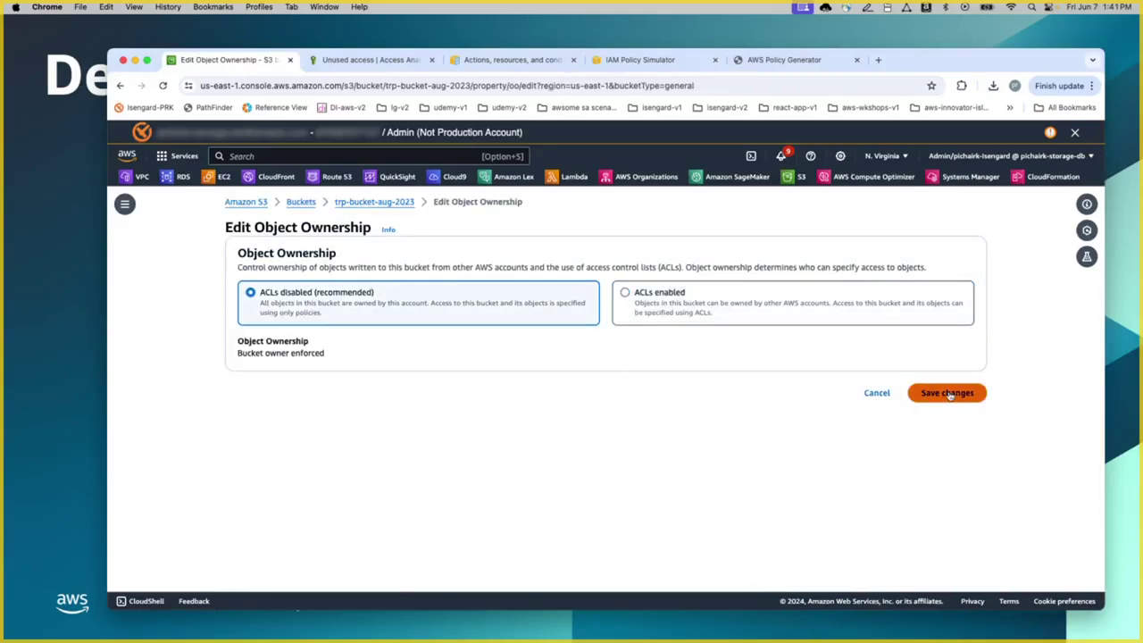
scroll(629, 428, "down", 10)
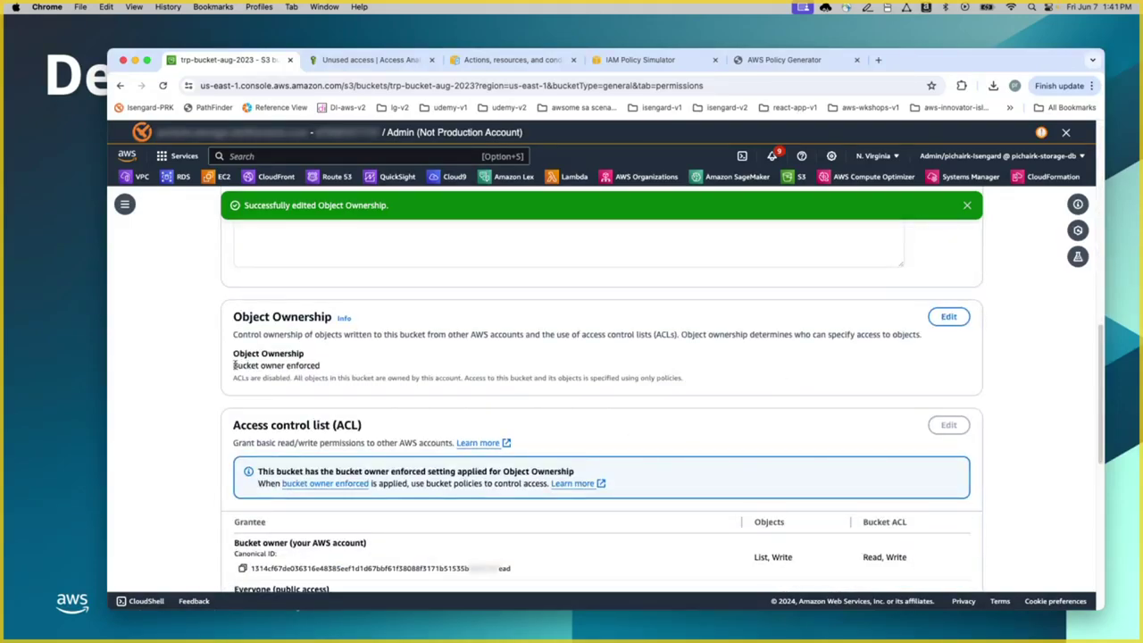
left_click_drag(232, 365, 321, 367)
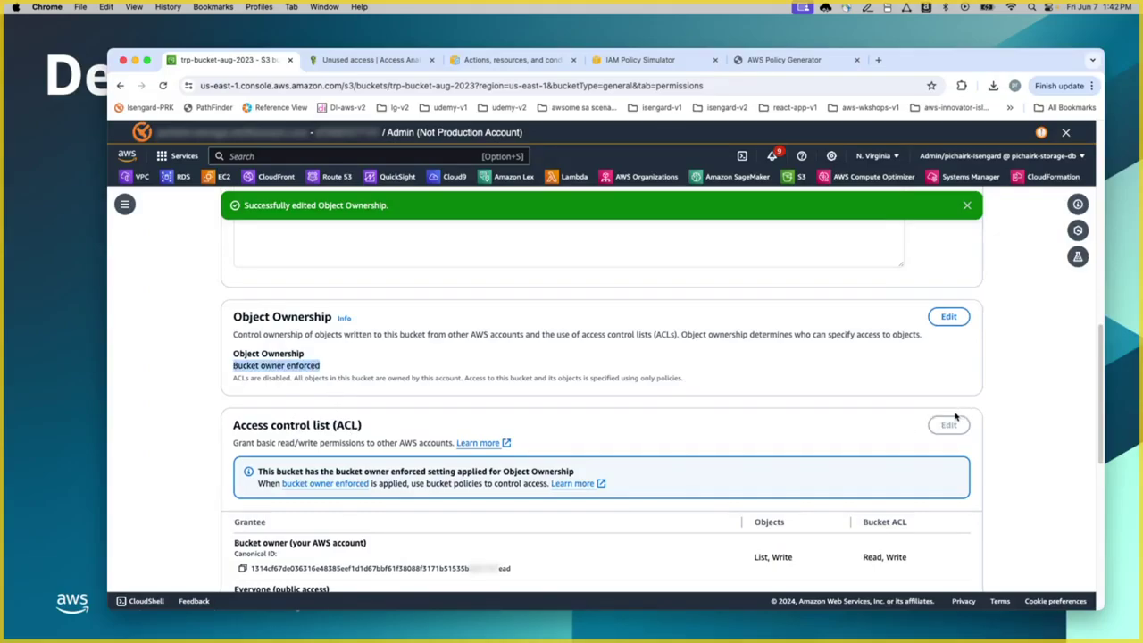
Step: Dismiss the success notification and examine the Block Public Access settings for the whole account
left_click(966, 208)
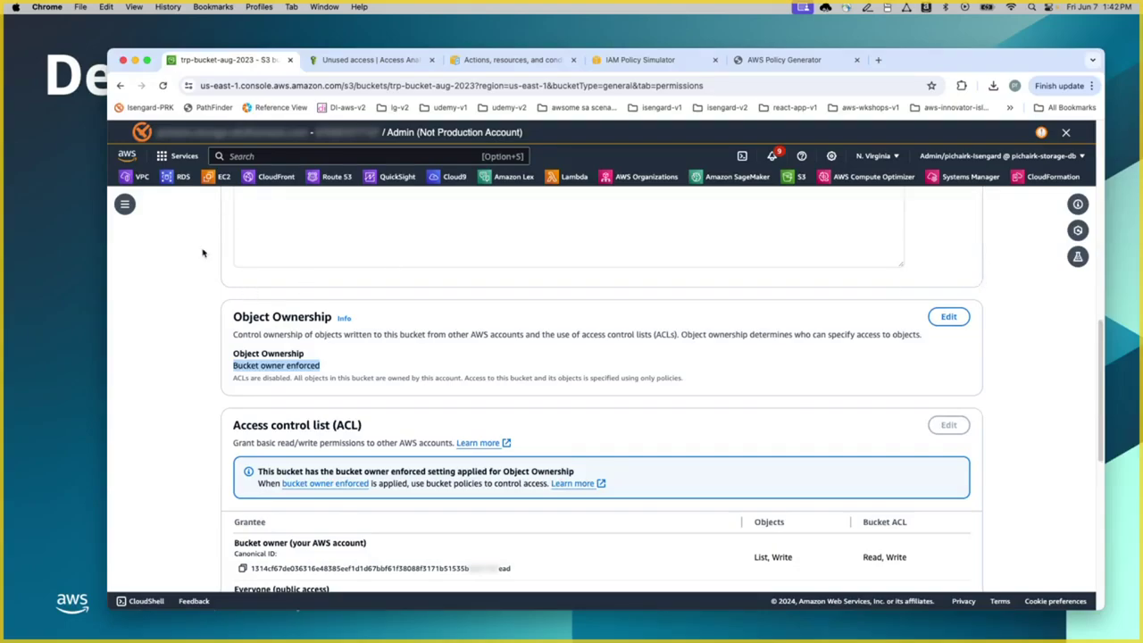
left_click(124, 205)
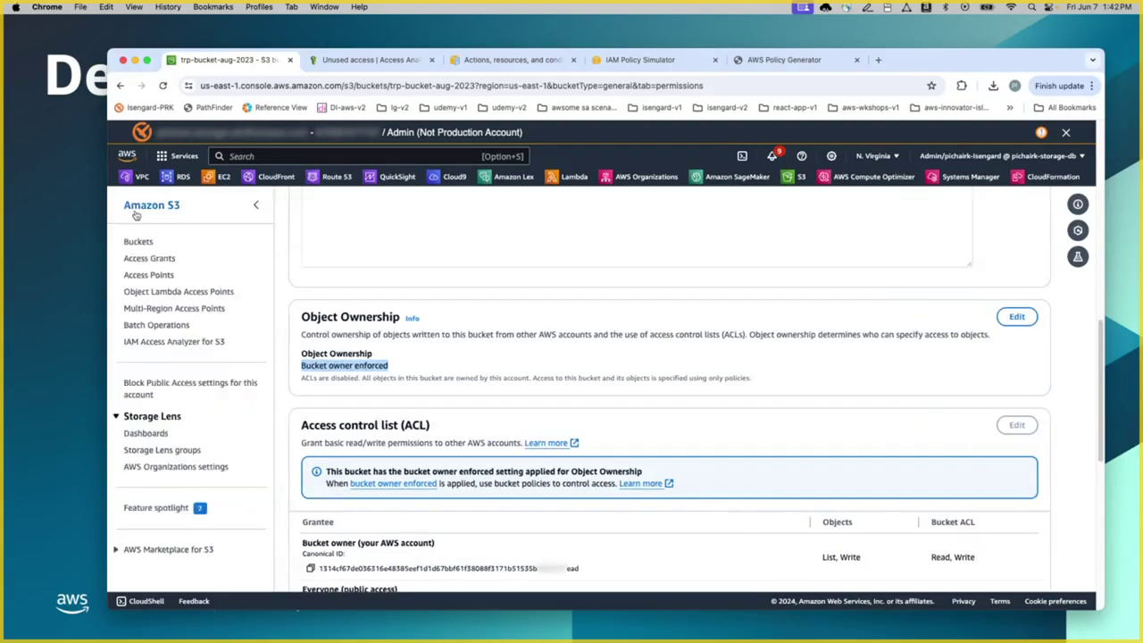
left_click(186, 384)
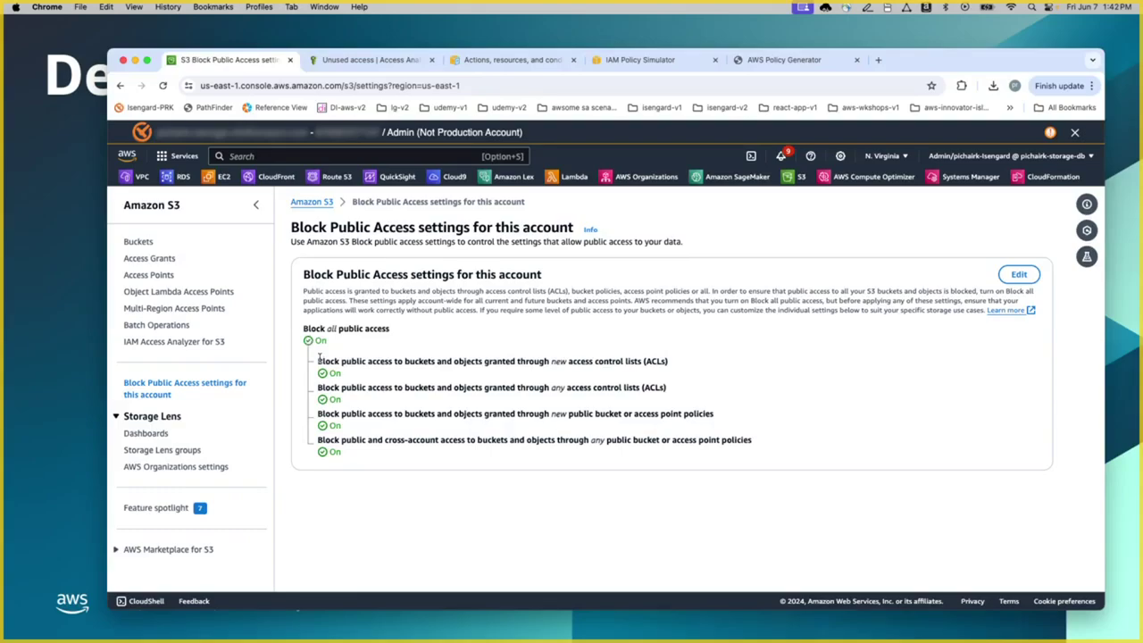
Step: Open the permissions of trp-bucket-aug-2023 and expand its individual Block Public Access settings for review
left_click(138, 241)
left_click(139, 243)
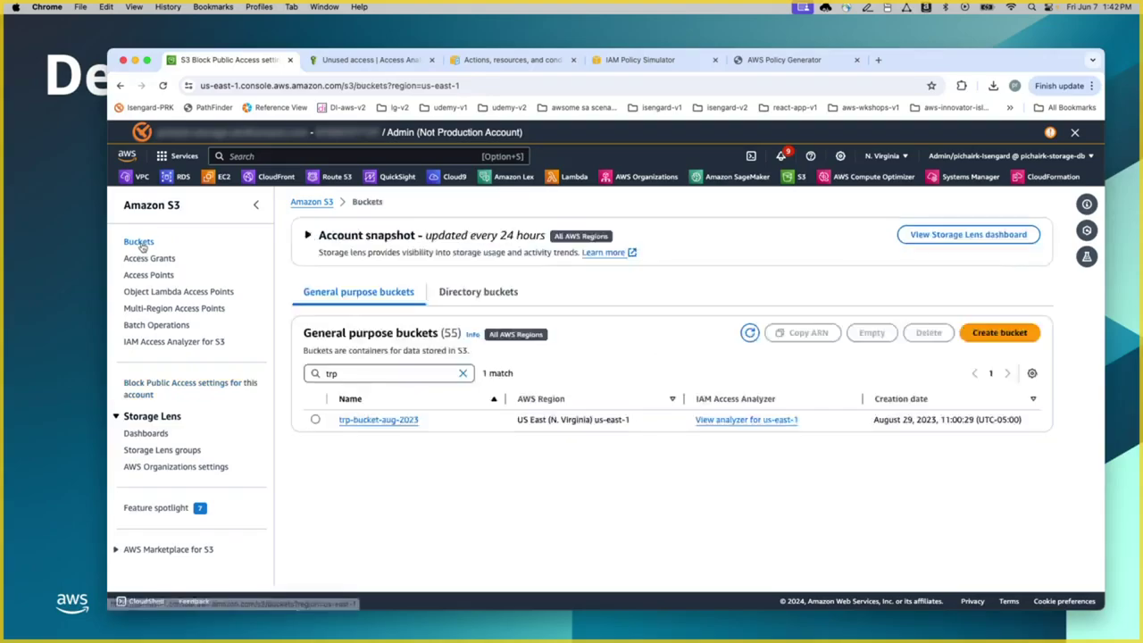
left_click(375, 419)
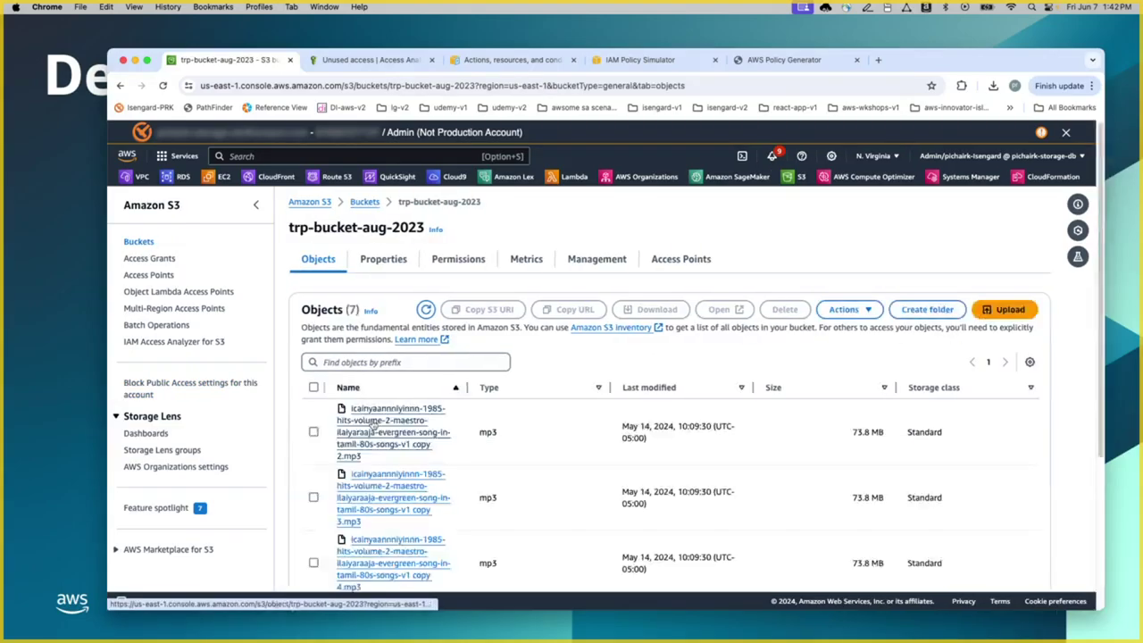
left_click(456, 260)
scroll(472, 419, "down", 3)
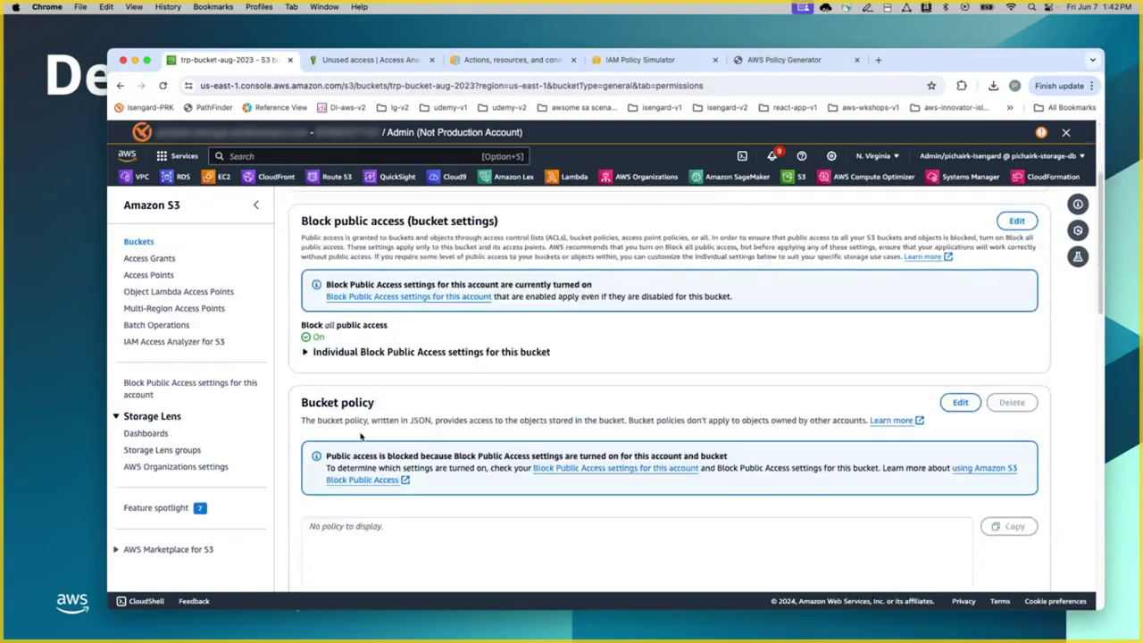
left_click(310, 352)
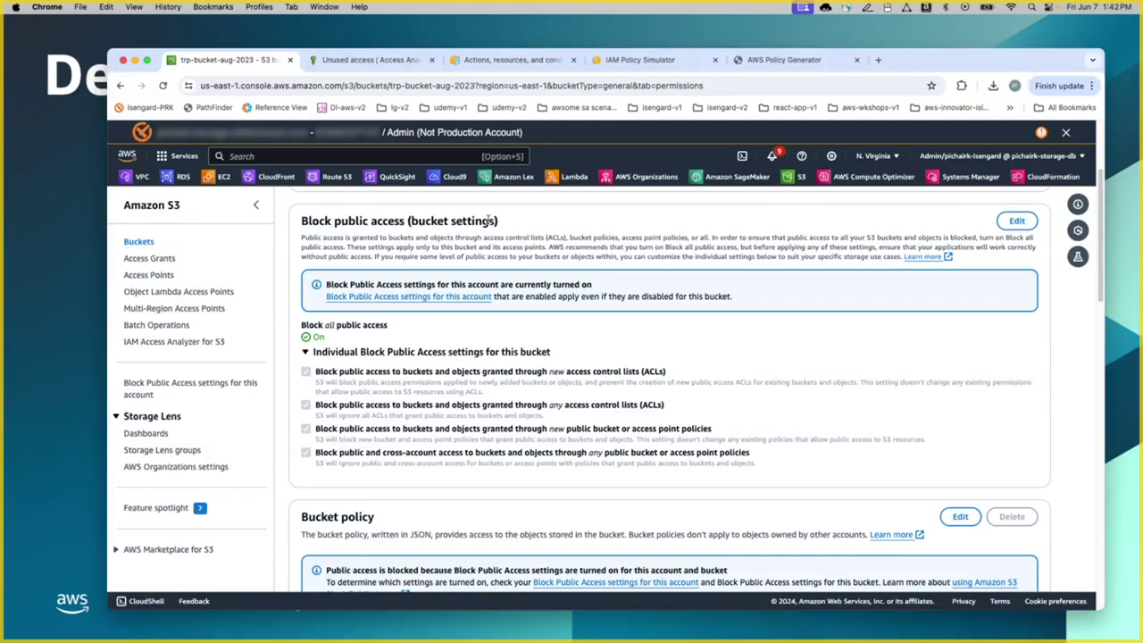
Step: Examine the public and cross-account bucket findings in IAM Access Analyzer for S3, and bring up the Unused access findings
left_click(212, 345)
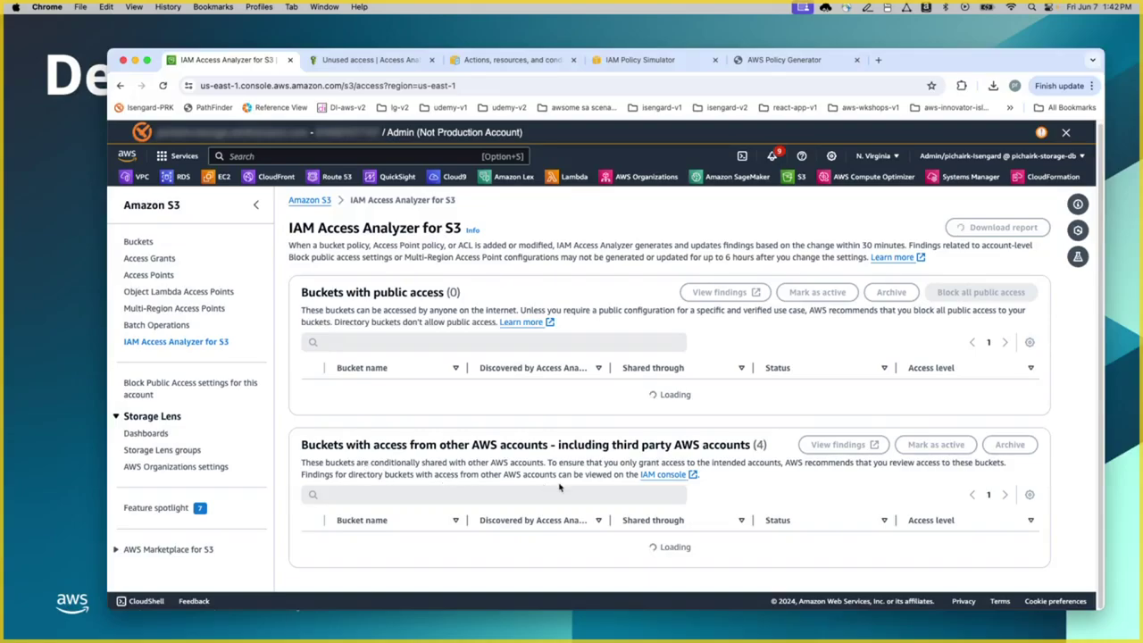
scroll(560, 486, "down", 3)
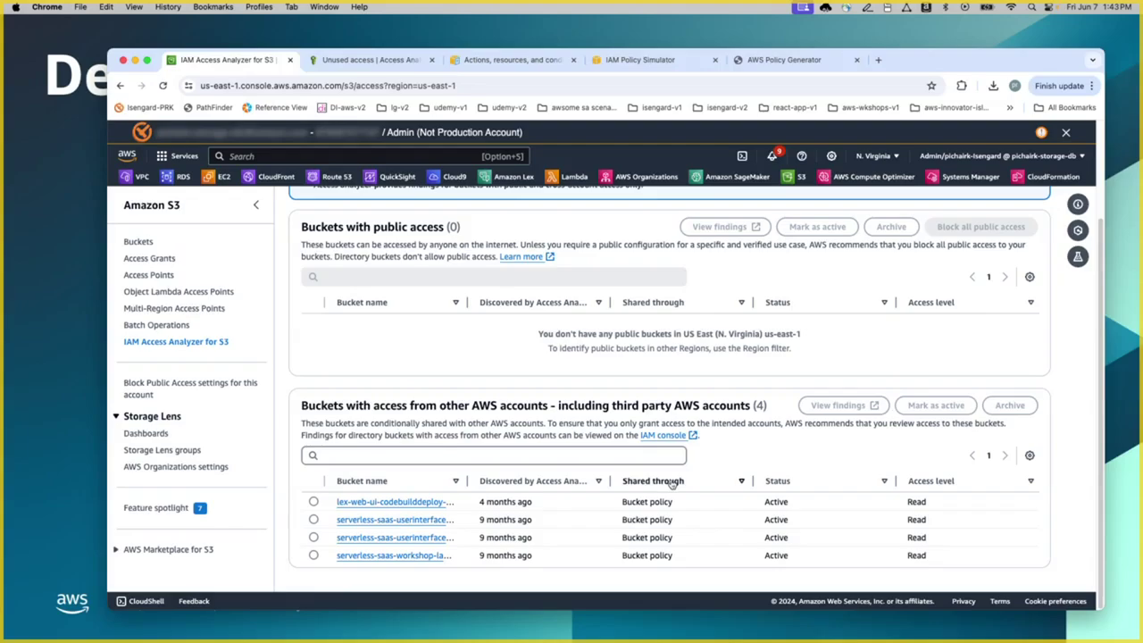
left_click(363, 59)
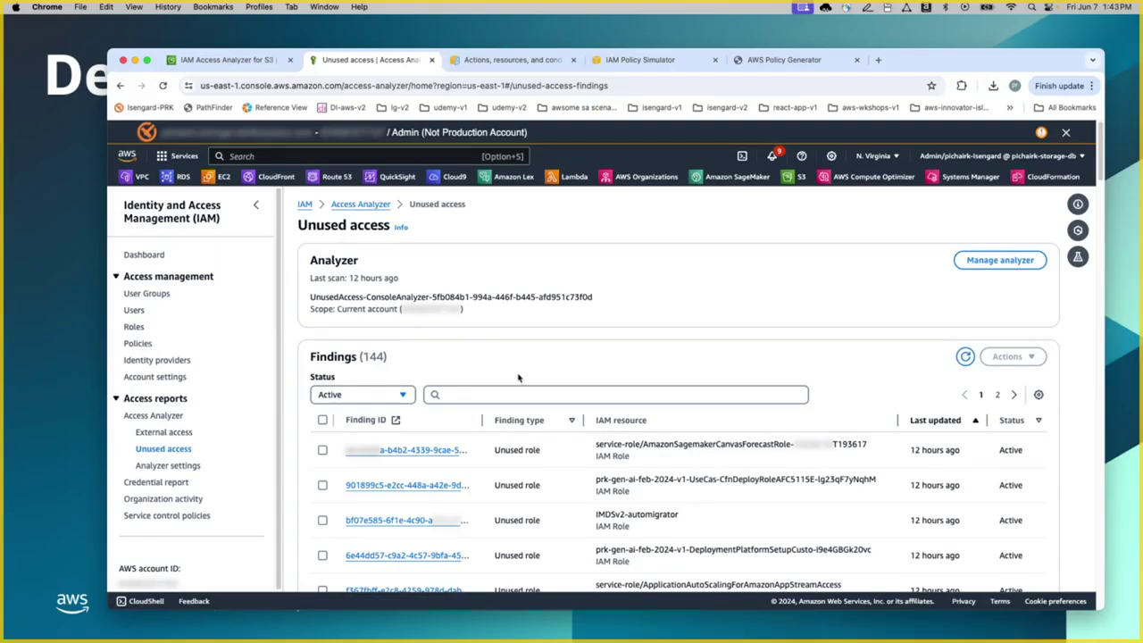
Step: Examine the list of active unused access findings, checking the finding types and the IAM resources they concern
scroll(581, 362, "down", 2)
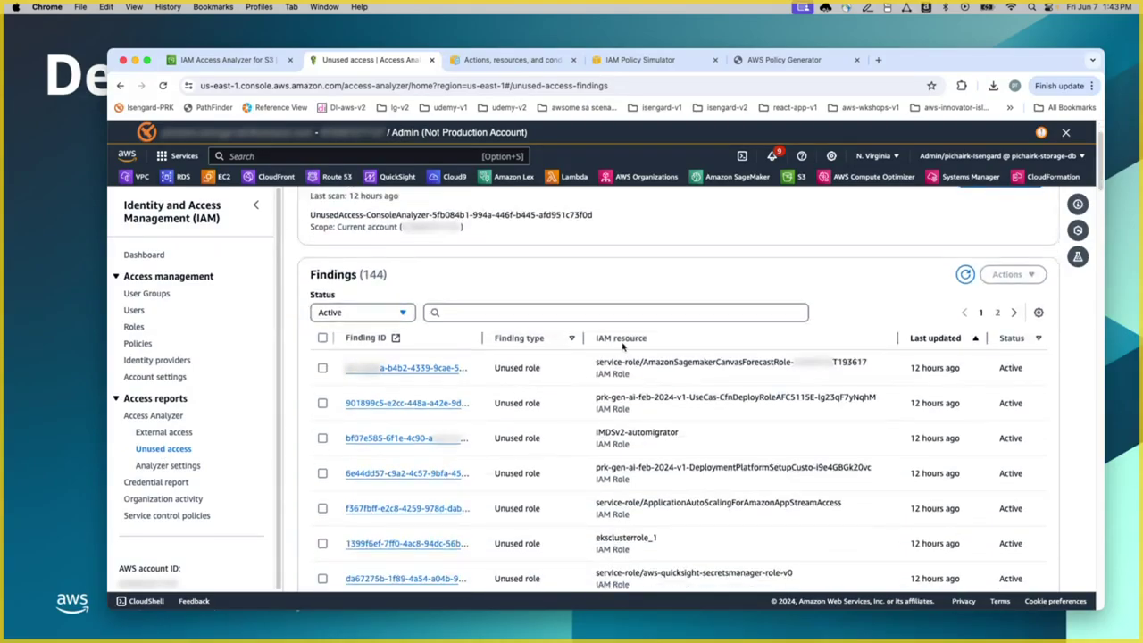
scroll(628, 343, "down", 2)
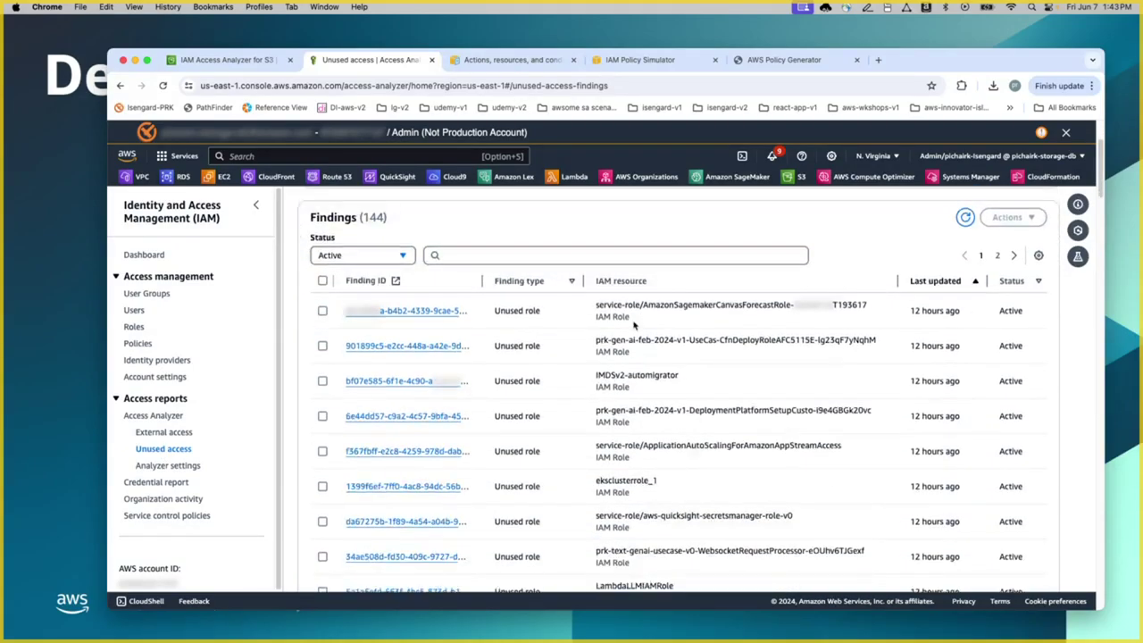
scroll(634, 325, "down", 6)
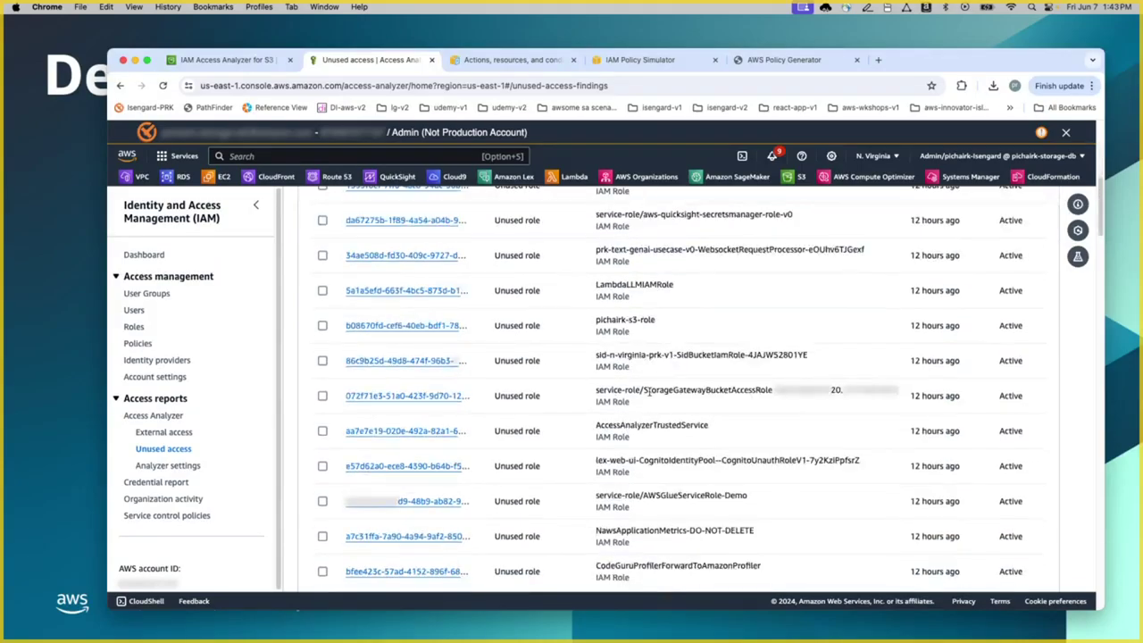
scroll(649, 390, "down", 8)
scroll(661, 411, "down", 15)
scroll(673, 426, "down", 15)
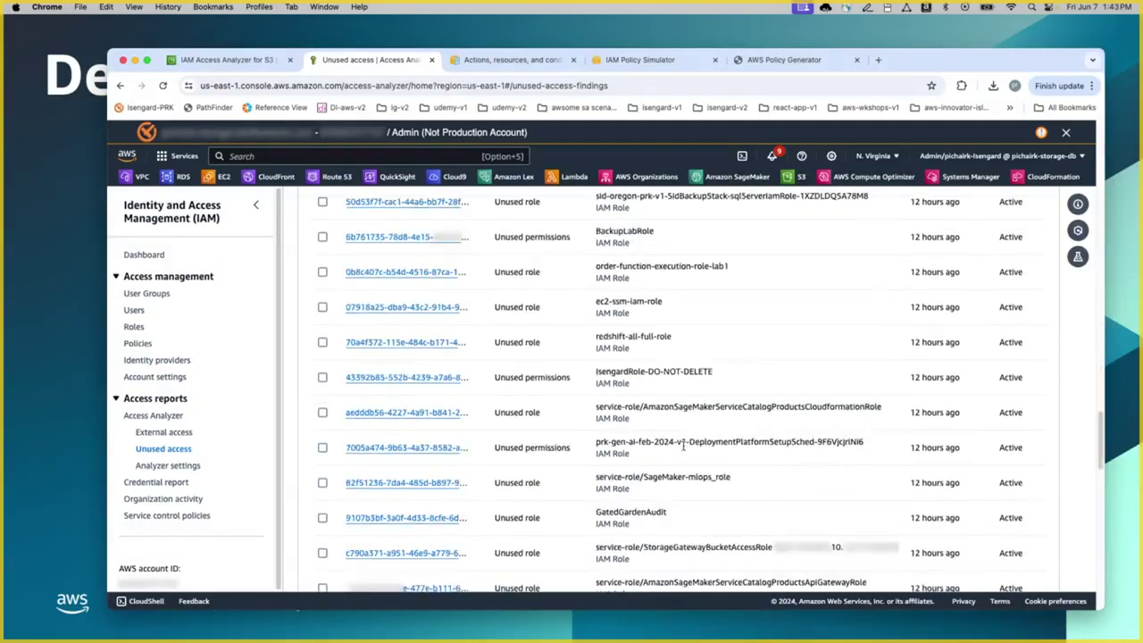
scroll(685, 451, "down", 15)
scroll(689, 461, "down", 1)
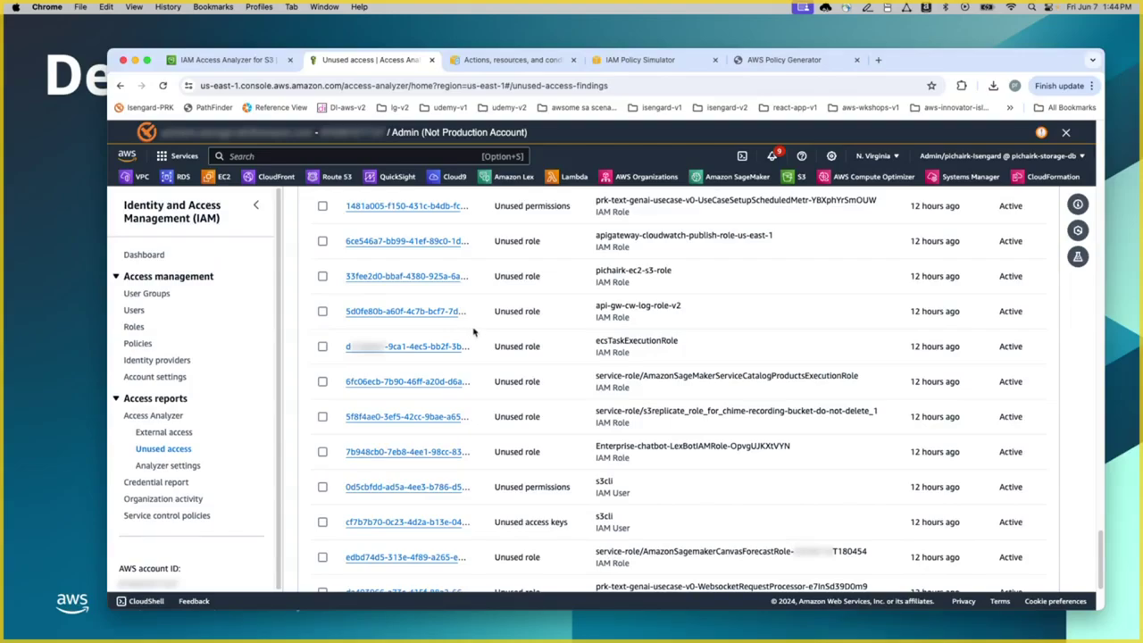
Step: Switch to the Amazon S3 service authorization reference and look over its page sections and the start of the actions table
left_click(513, 61)
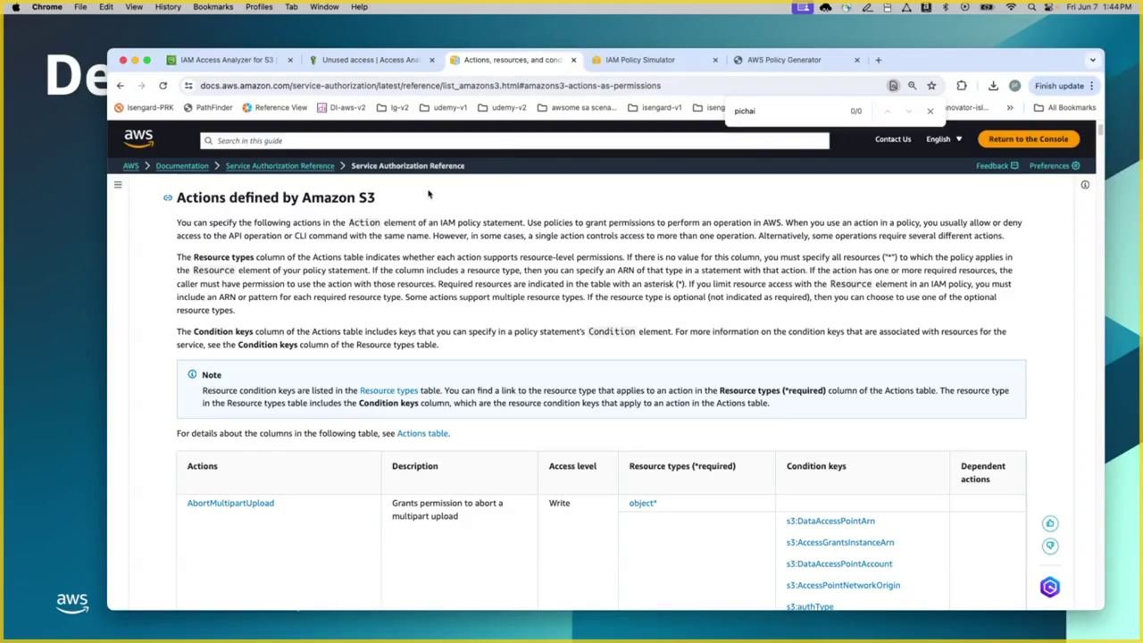
left_click(1086, 185)
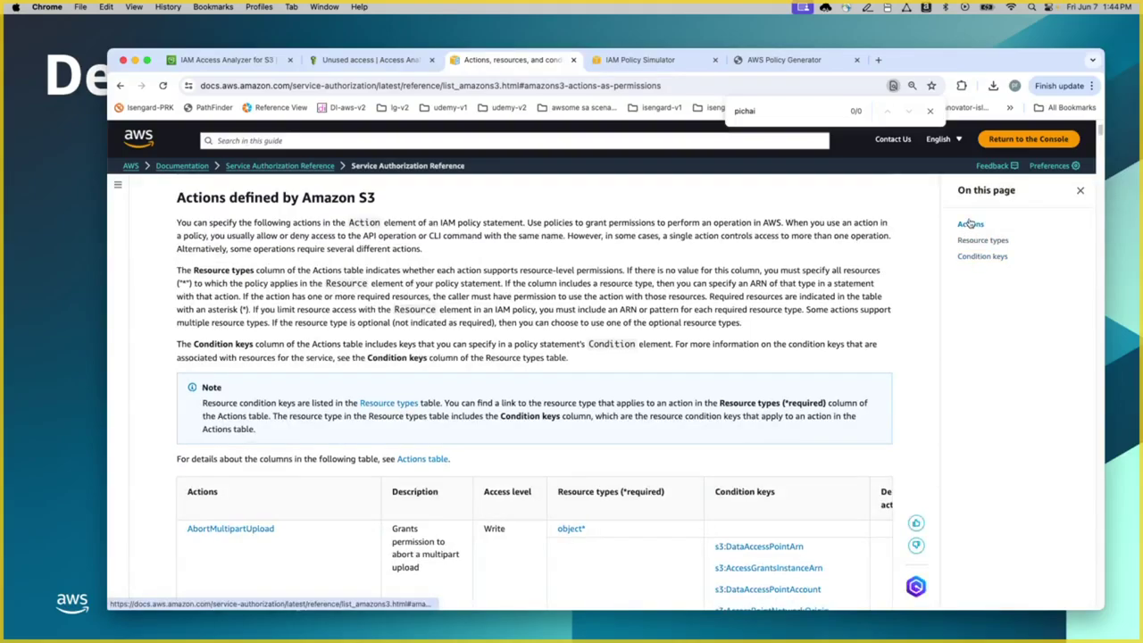
left_click(1078, 191)
scroll(594, 375, "down", 2)
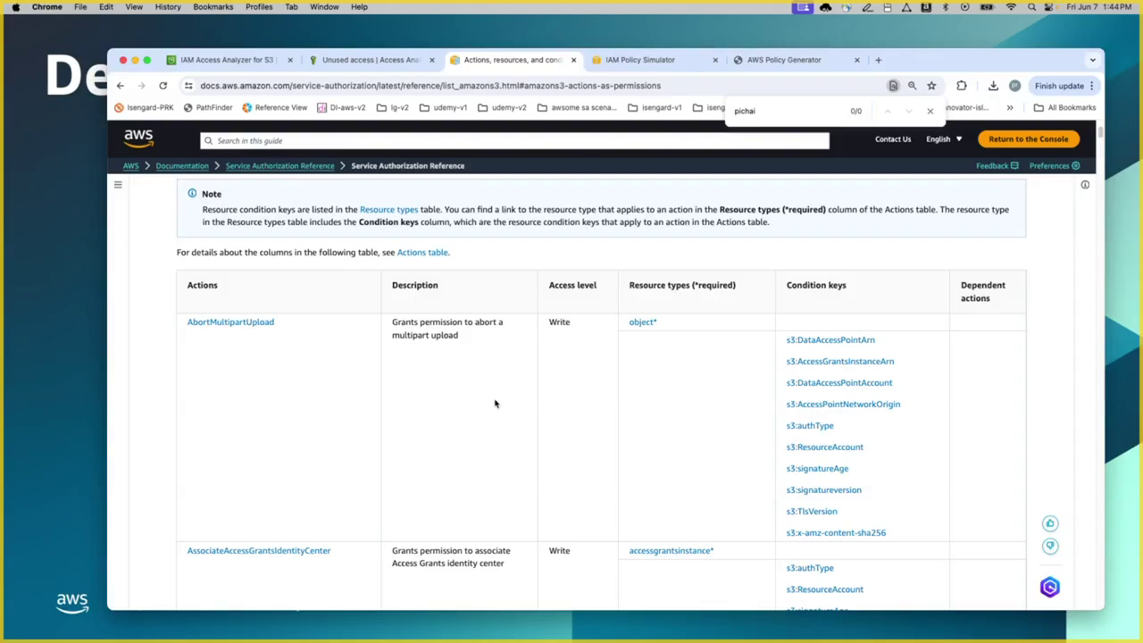
Step: Search the reference page for "getaccount" to locate the GetAccountPublicAccessBlock action
key("super+f")
type("getac")
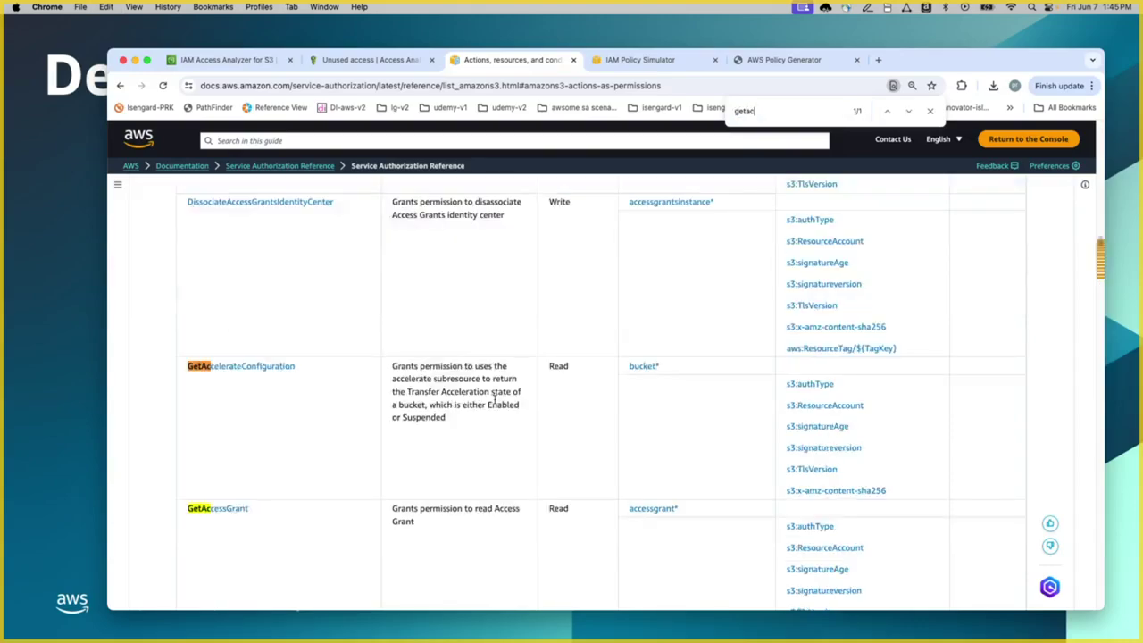
type("count")
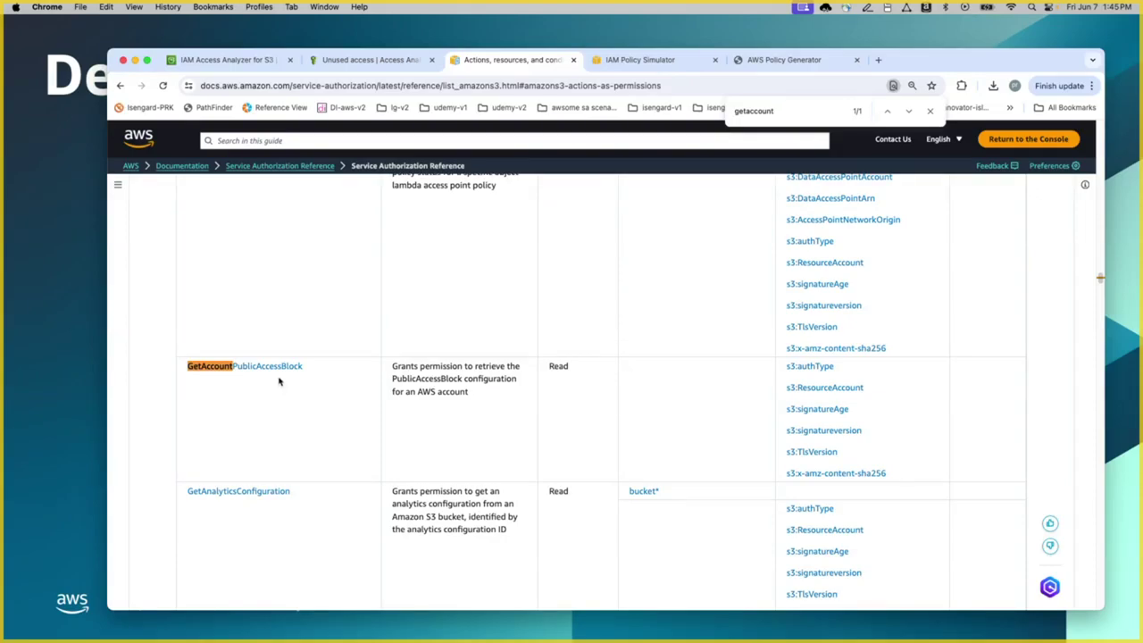
Step: Replace the page search with "listallmy" to locate the ListAllMyBuckets action
key("BackSpace")
key("BackSpace")
key("BackSpace")
key("BackSpace")
key("BackSpace")
key("BackSpace")
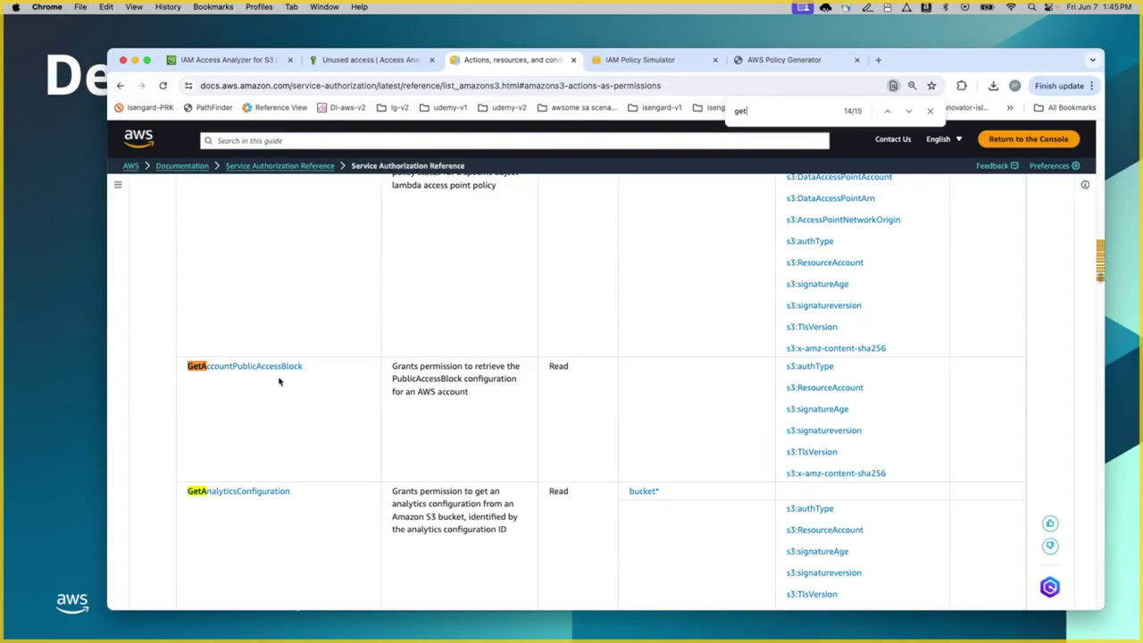
key("BackSpace")
key("BackSpace")
key("BackSpace")
type("list")
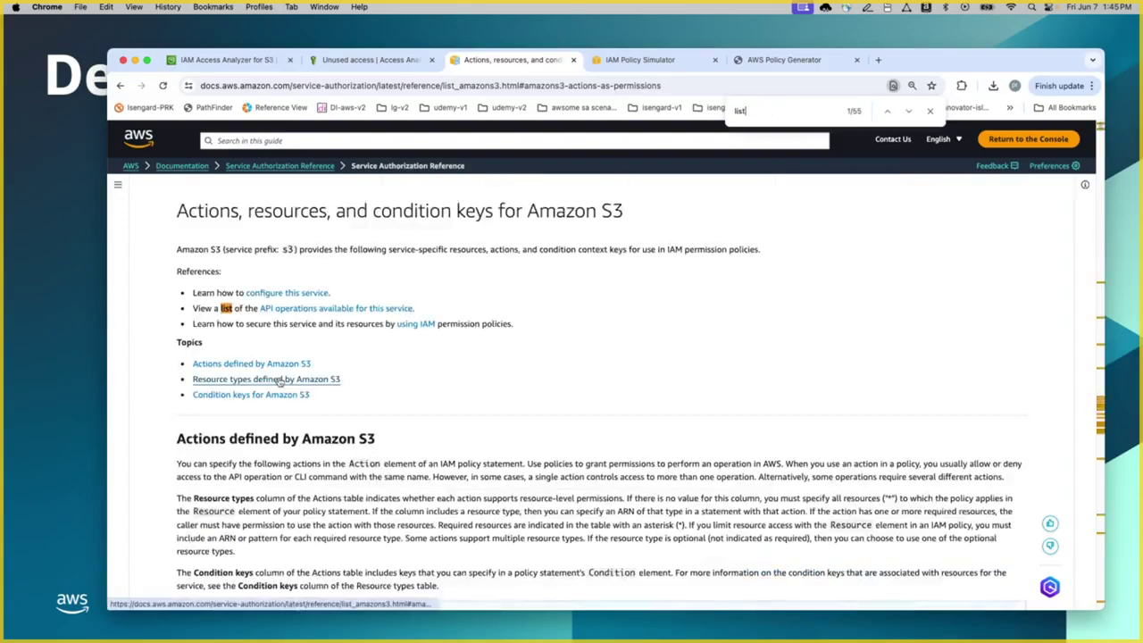
type("a")
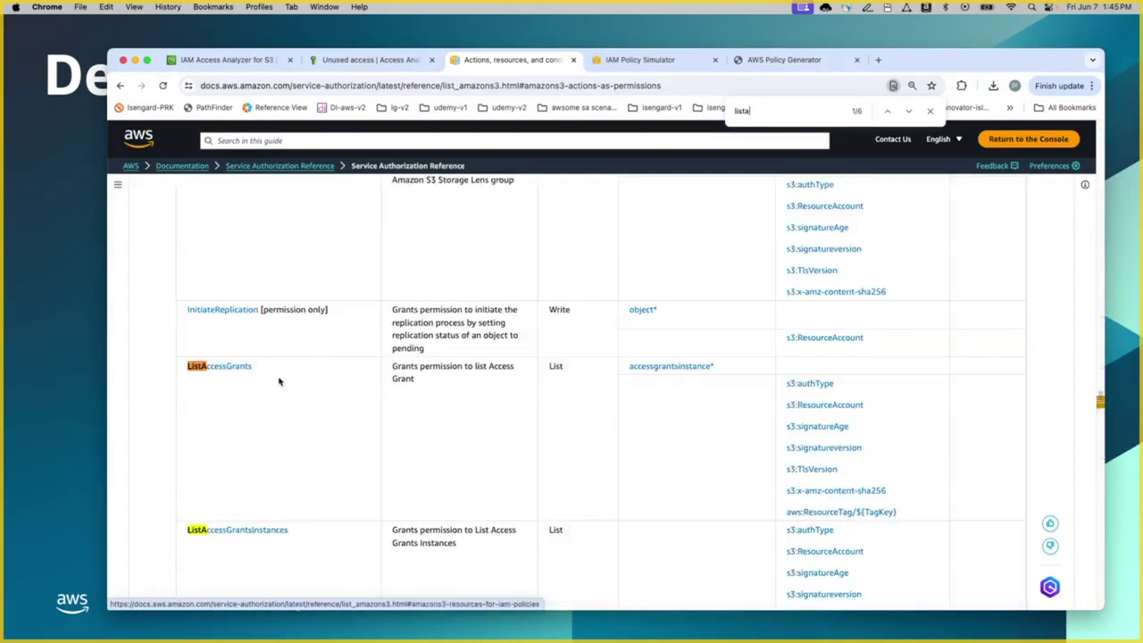
type("llmy")
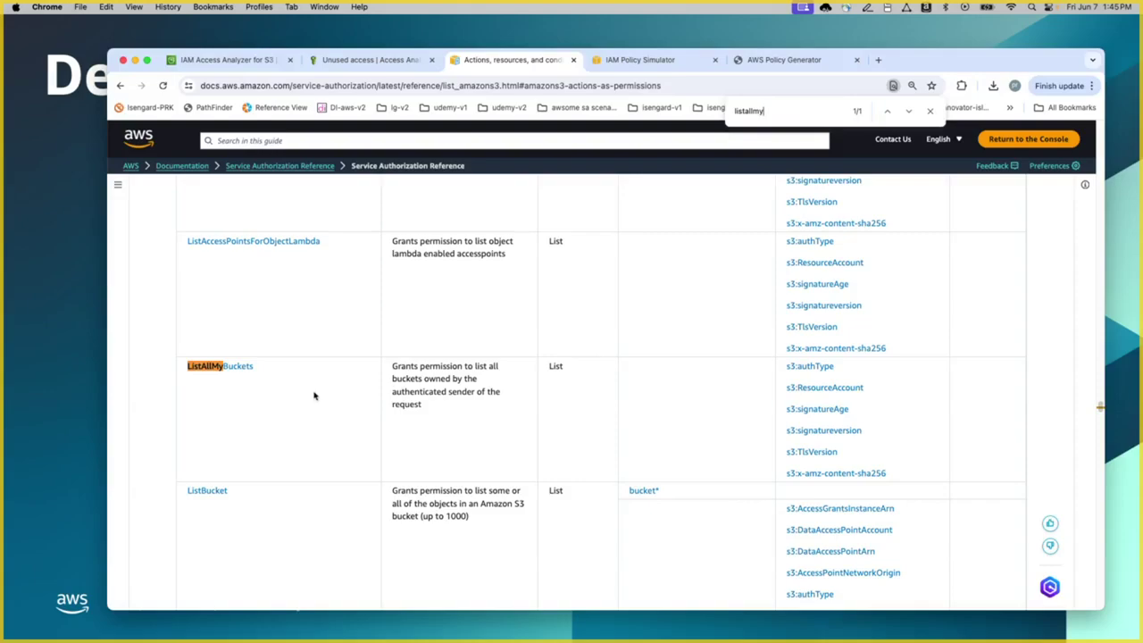
Step: Search the page for "createjob" to locate the CreateJob action for S3 Batch Operations
key("BackSpace")
key("BackSpace")
key("BackSpace")
key("BackSpace")
key("BackSpace")
key("BackSpace")
key("BackSpace")
key("BackSpace")
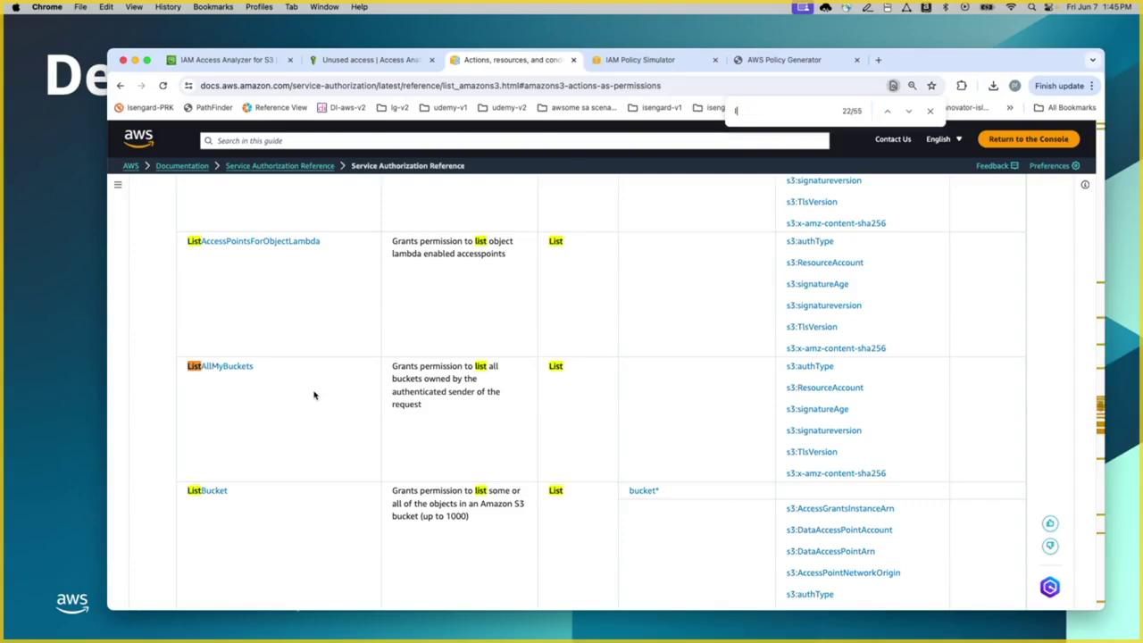
key("BackSpace")
type("create")
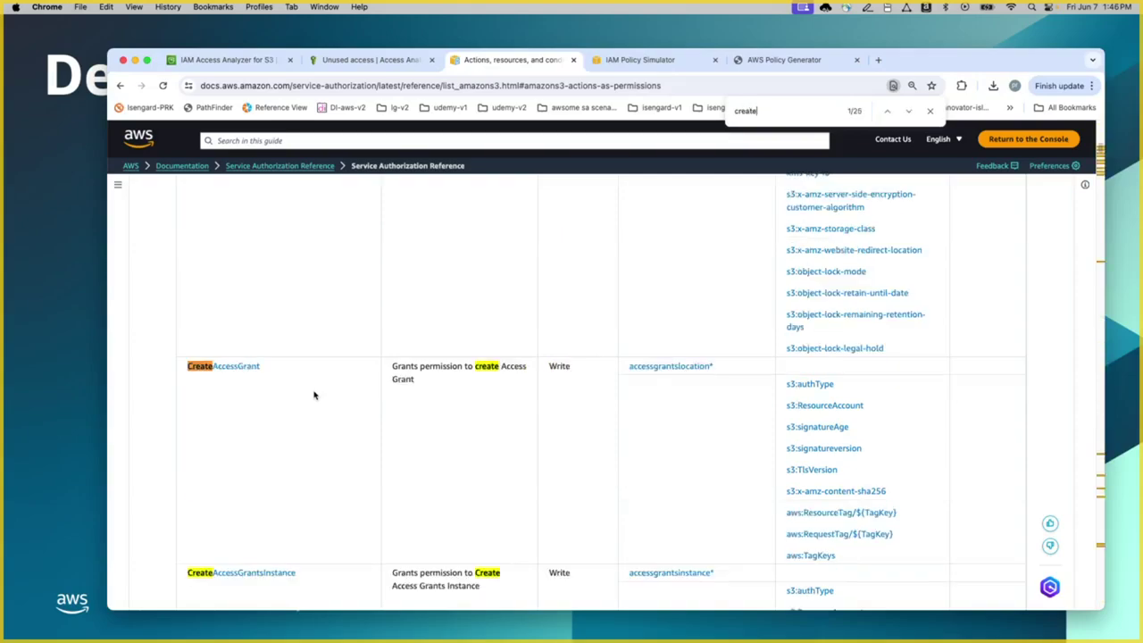
type("job")
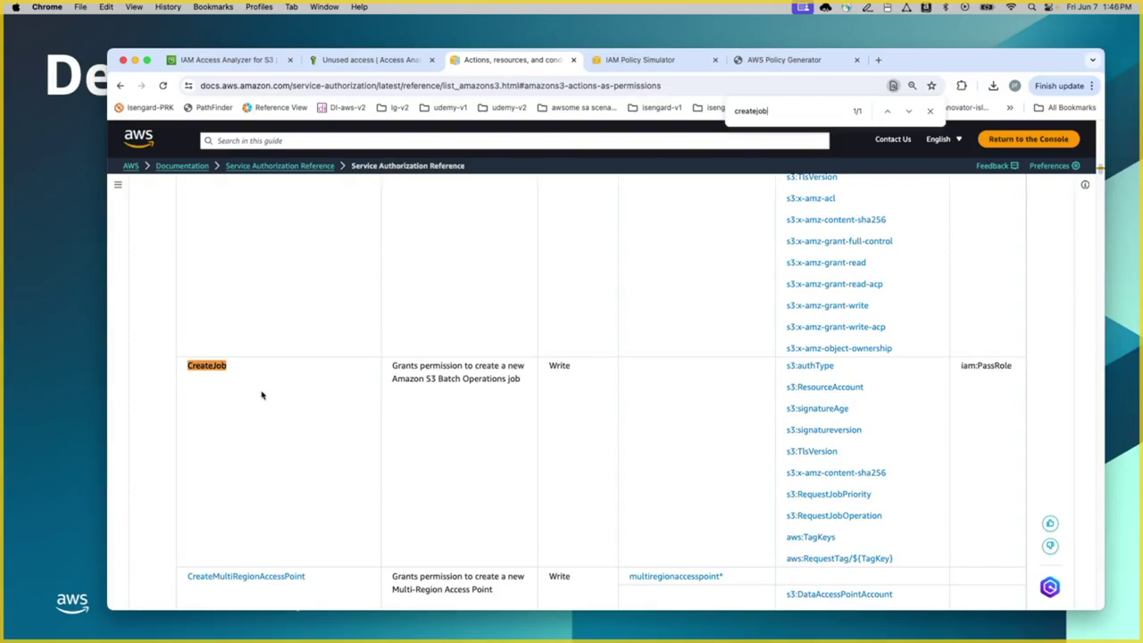
Step: Search the page for "listbucket" to locate the ListBucket action and its bucket resource type
key("BackSpace")
key("BackSpace")
key("BackSpace")
key("BackSpace")
key("BackSpace")
key("BackSpace")
key("BackSpace")
key("BackSpace")
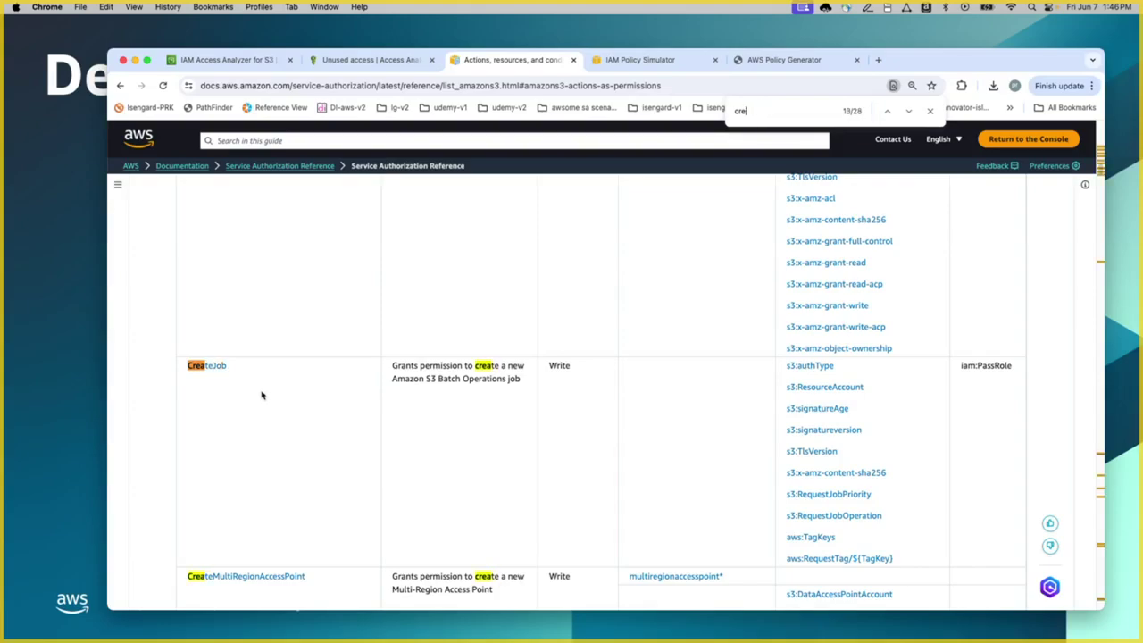
key("BackSpace")
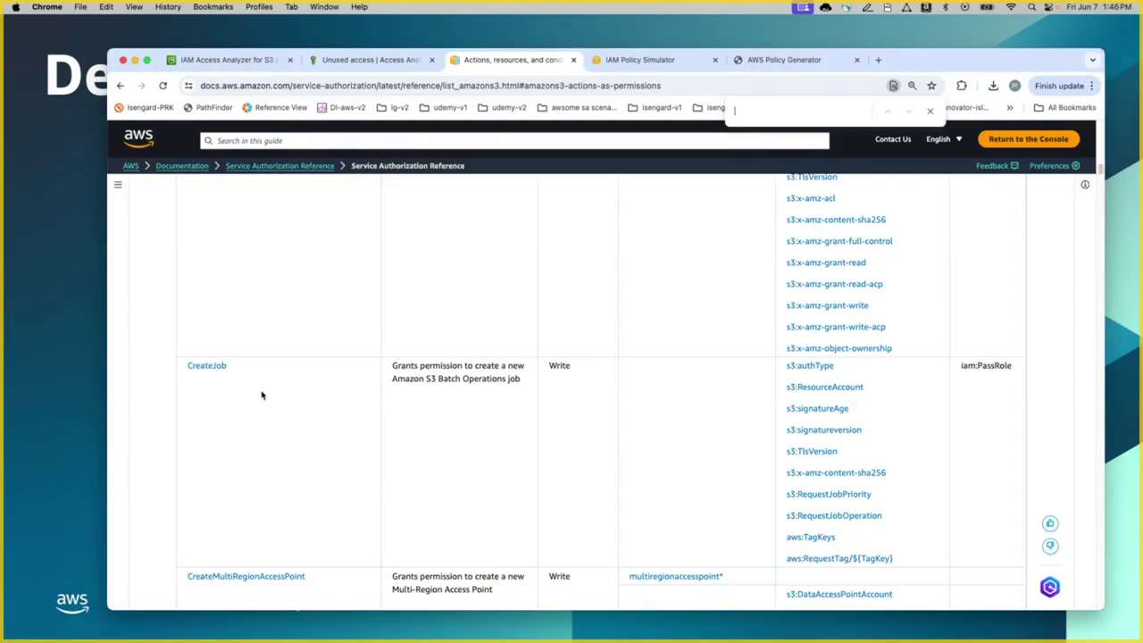
type("listb")
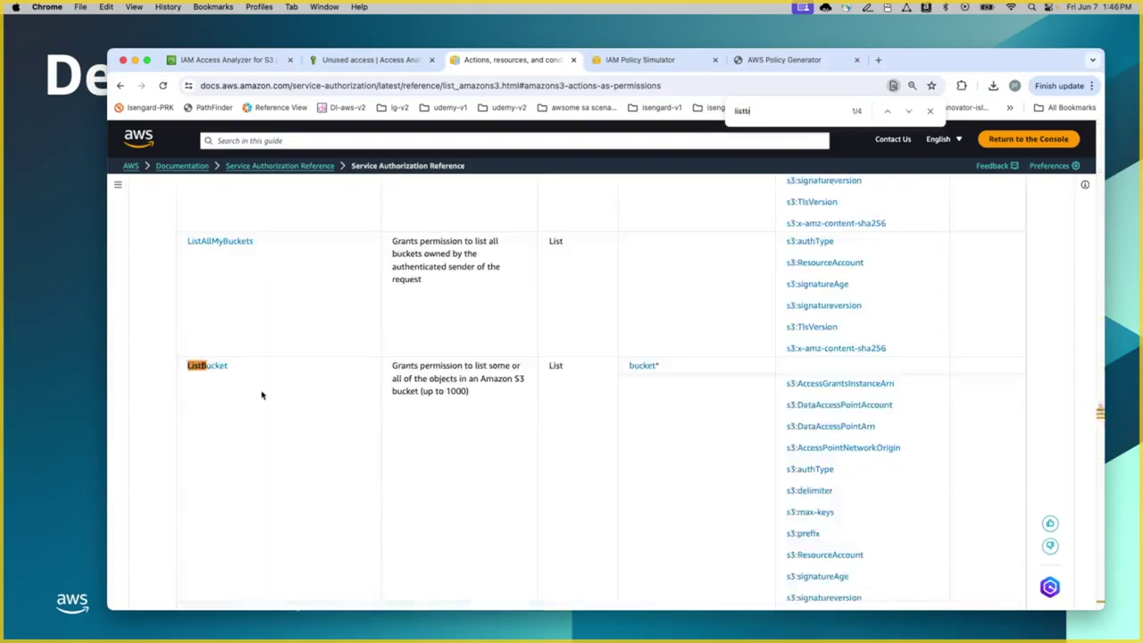
type("ucket")
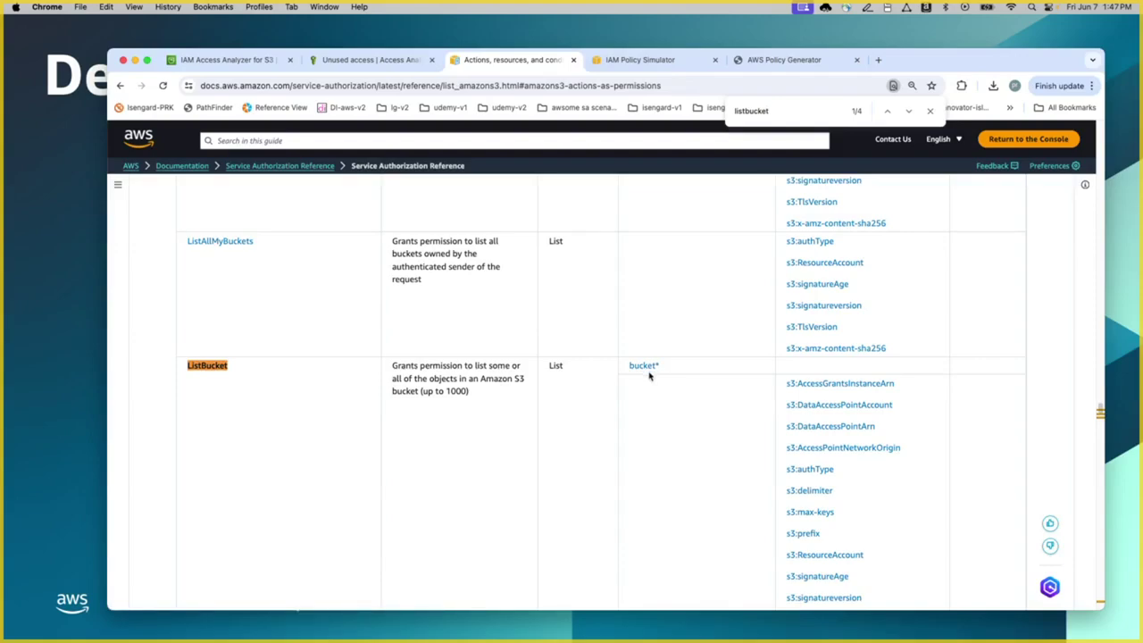
Step: Search the page for "getbucketpoli" to locate the GetBucketPolicy action
key("BackSpace")
key("BackSpace")
key("BackSpace")
key("BackSpace")
key("BackSpace")
key("BackSpace")
key("BackSpace")
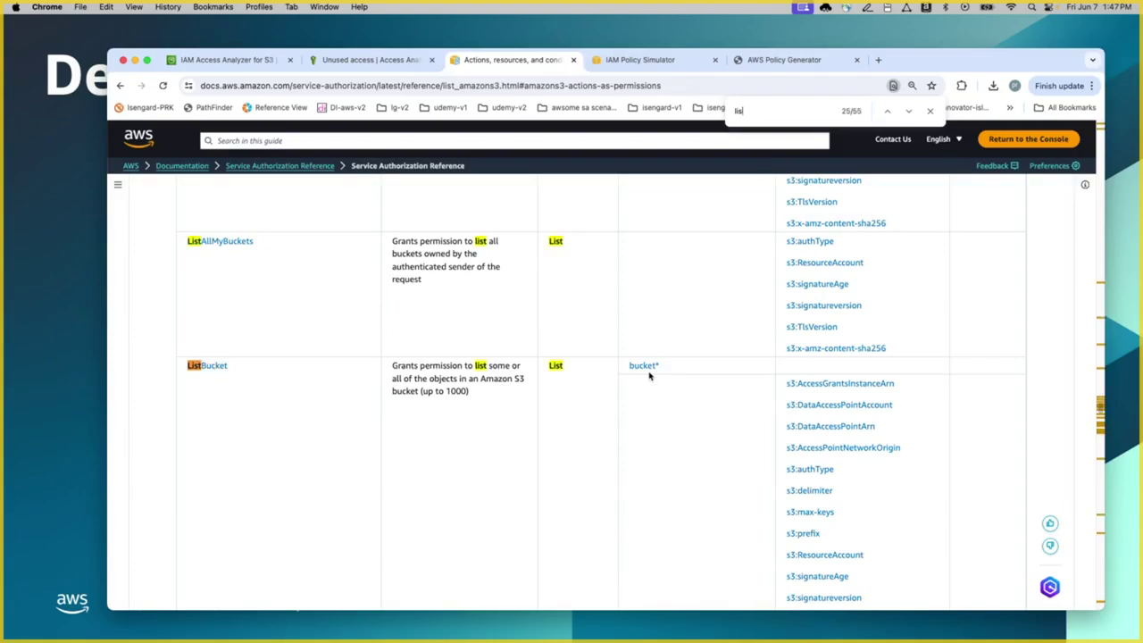
key("BackSpace")
key("BackSpace")
key("BackSpace")
type("get")
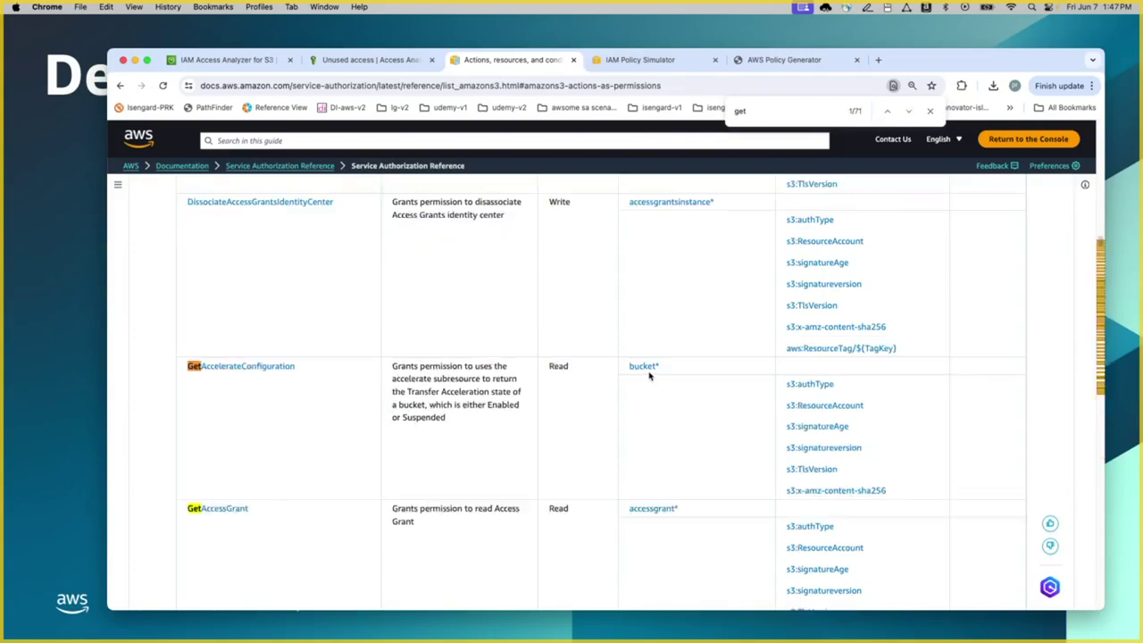
type("bucketpo")
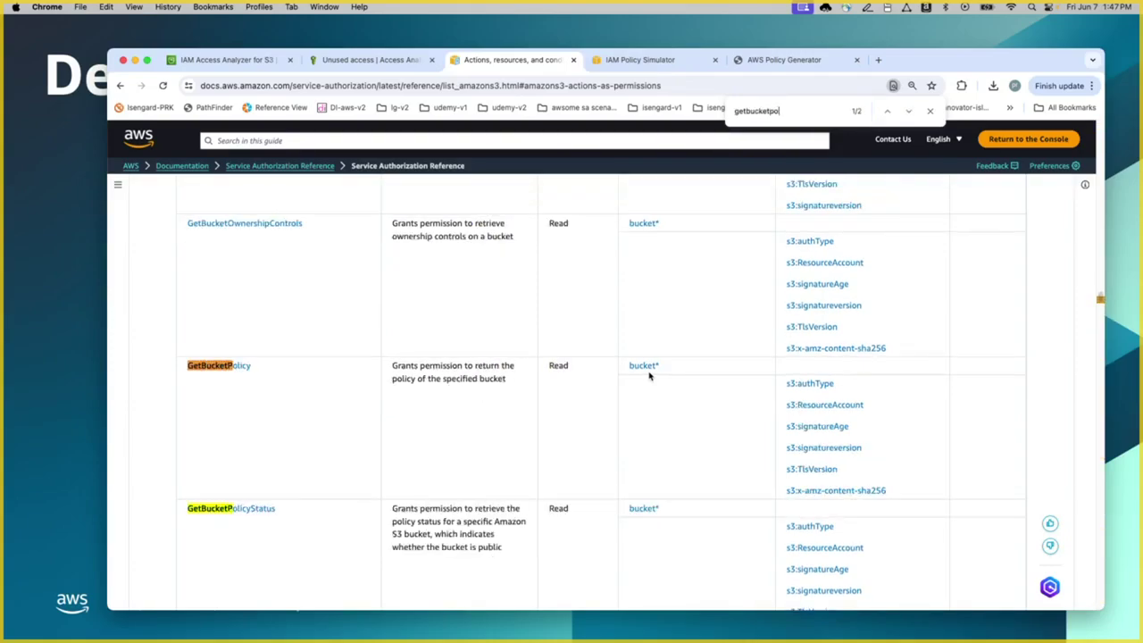
type("li")
Step: Clear the page search and look up "getobject" to locate the GetObject action and its object resource type
key("BackSpace")
key("BackSpace")
key("BackSpace")
key("BackSpace")
key("BackSpace")
key("BackSpace")
key("BackSpace")
key("BackSpace")
key("BackSpace")
key("BackSpace")
key("BackSpace")
key("BackSpace")
key("BackSpace")
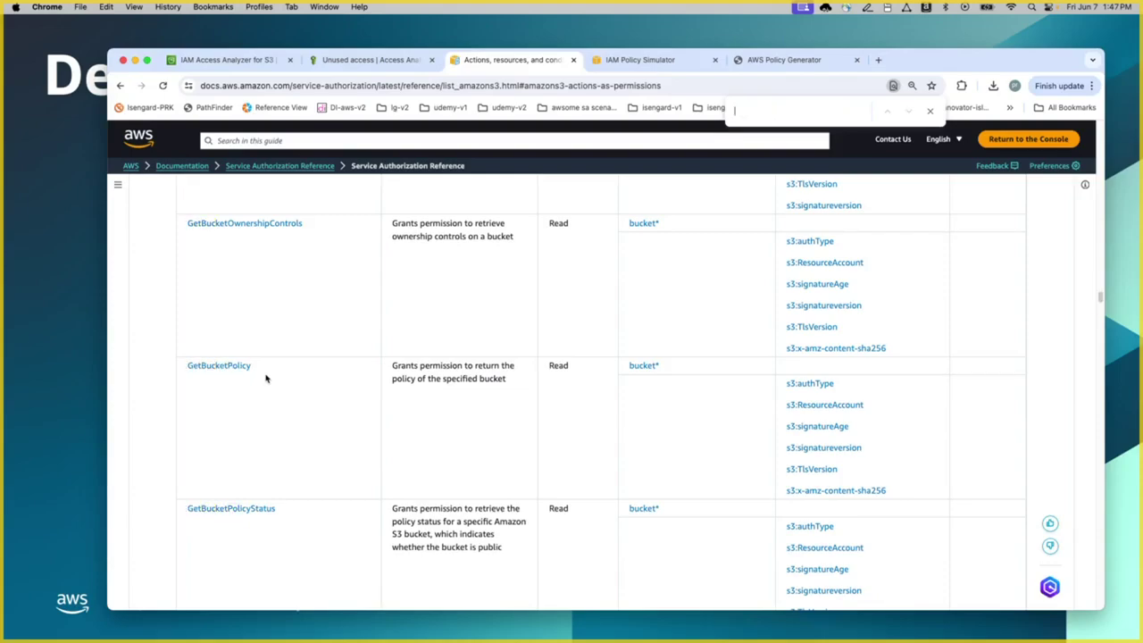
type("getobject")
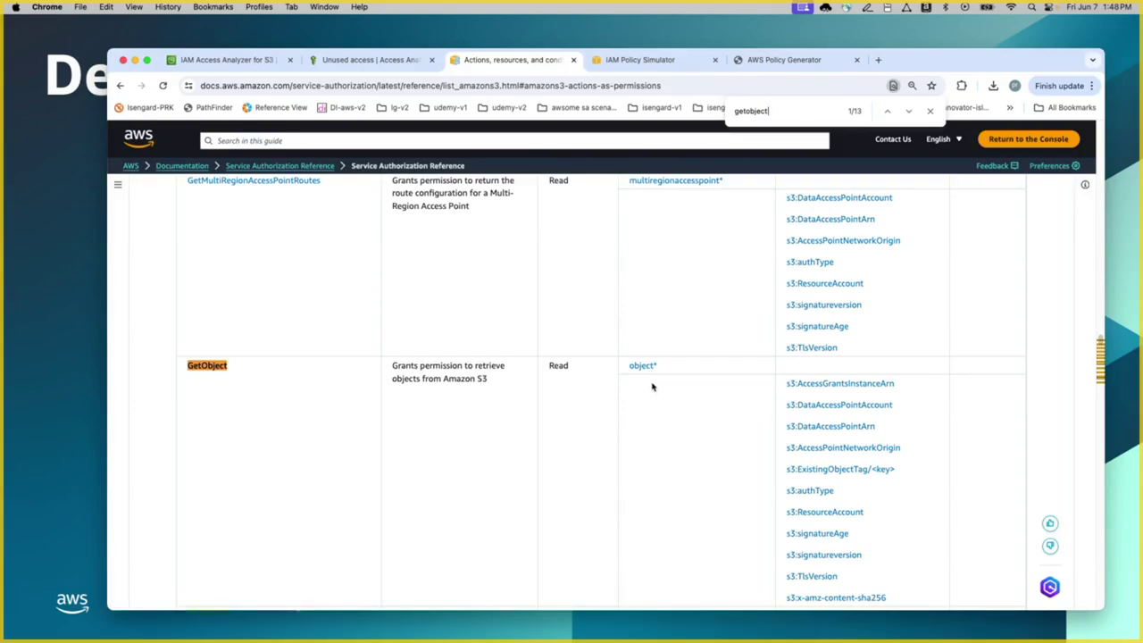
Step: Examine the ARN formats in the Resource types defined by Amazon S3 table, and bring up the Condition keys section
left_click(1084, 186)
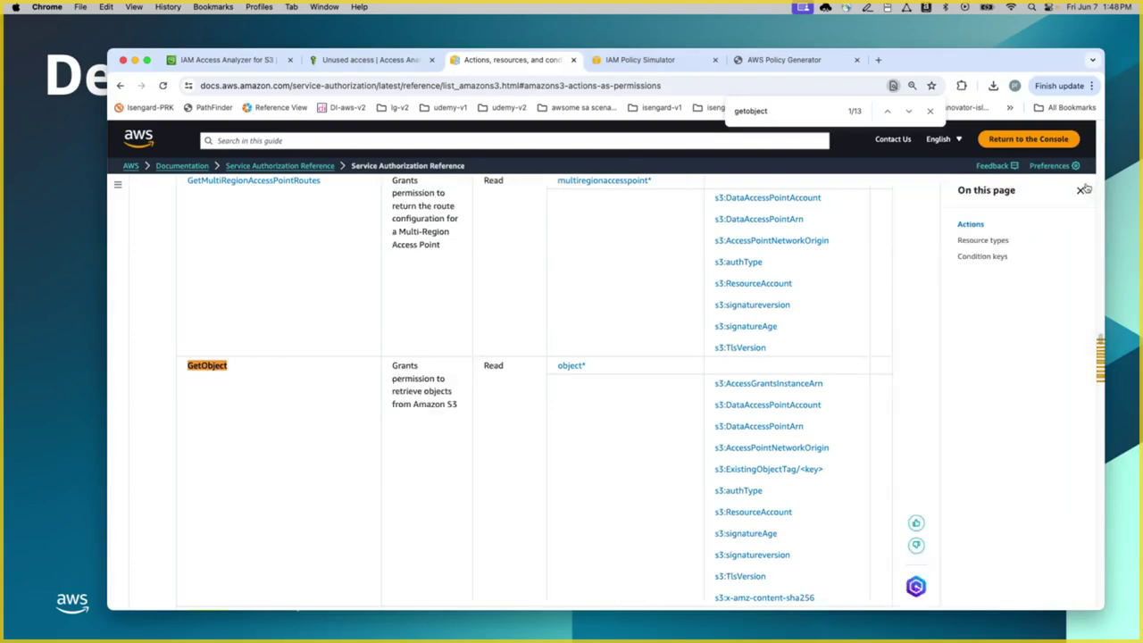
left_click(977, 241)
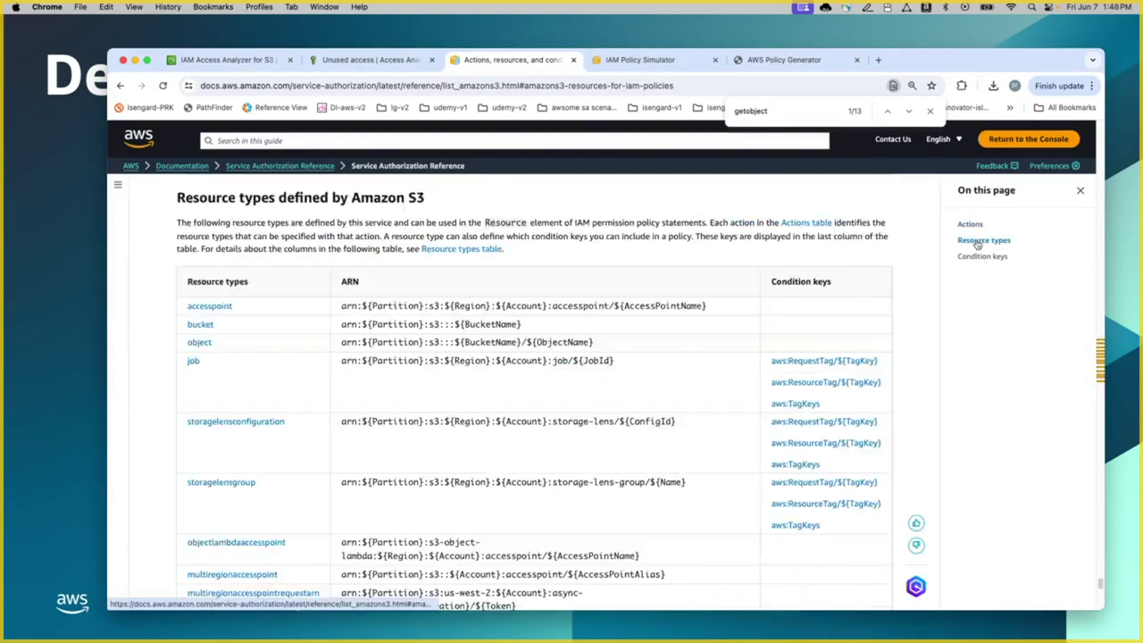
scroll(540, 307, "down", 1)
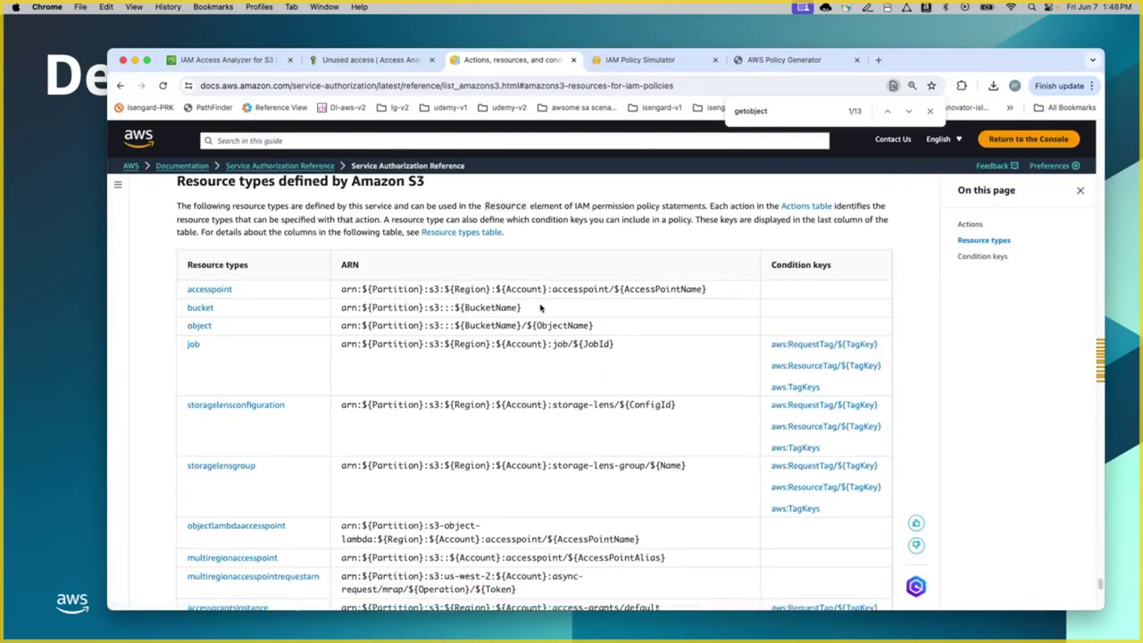
scroll(543, 309, "down", 1)
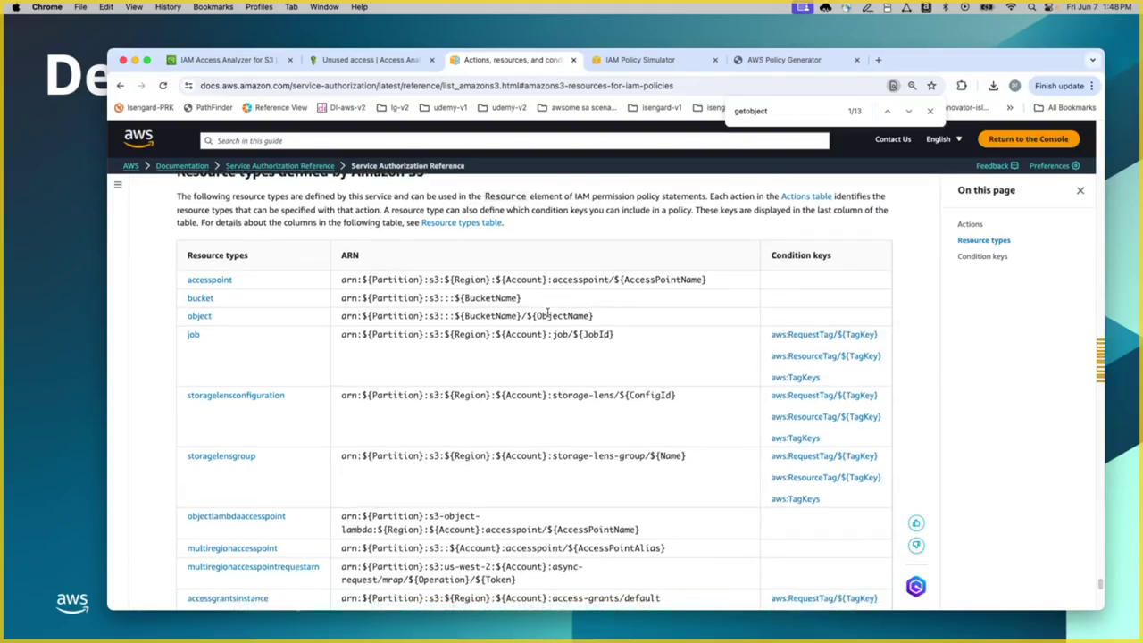
scroll(548, 312, "down", 1)
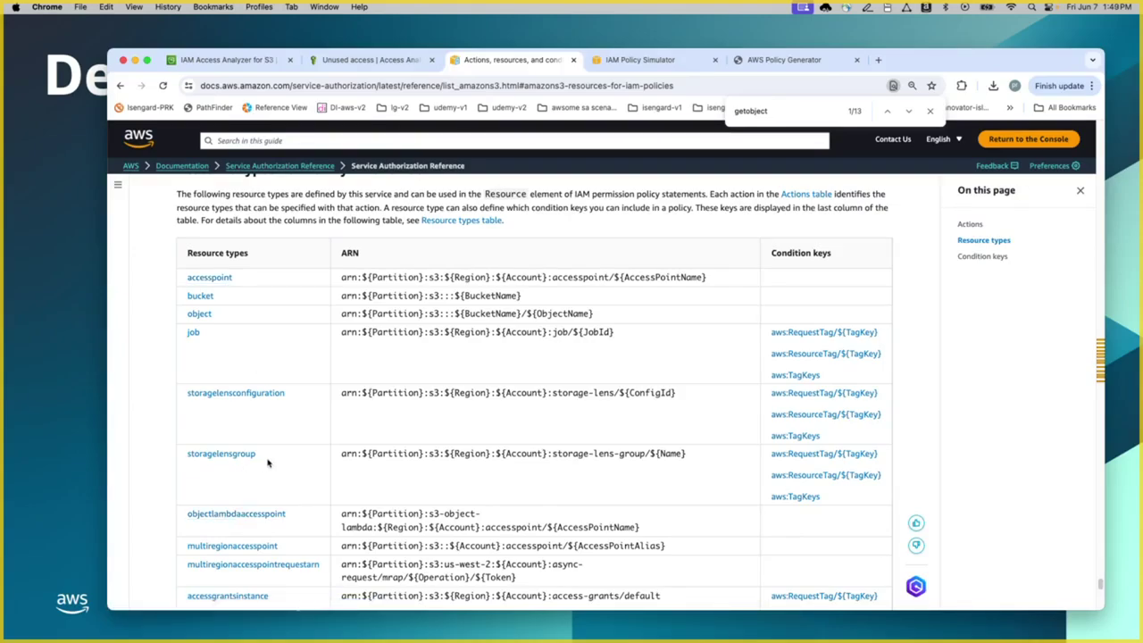
scroll(267, 463, "down", 1)
scroll(268, 464, "down", 3)
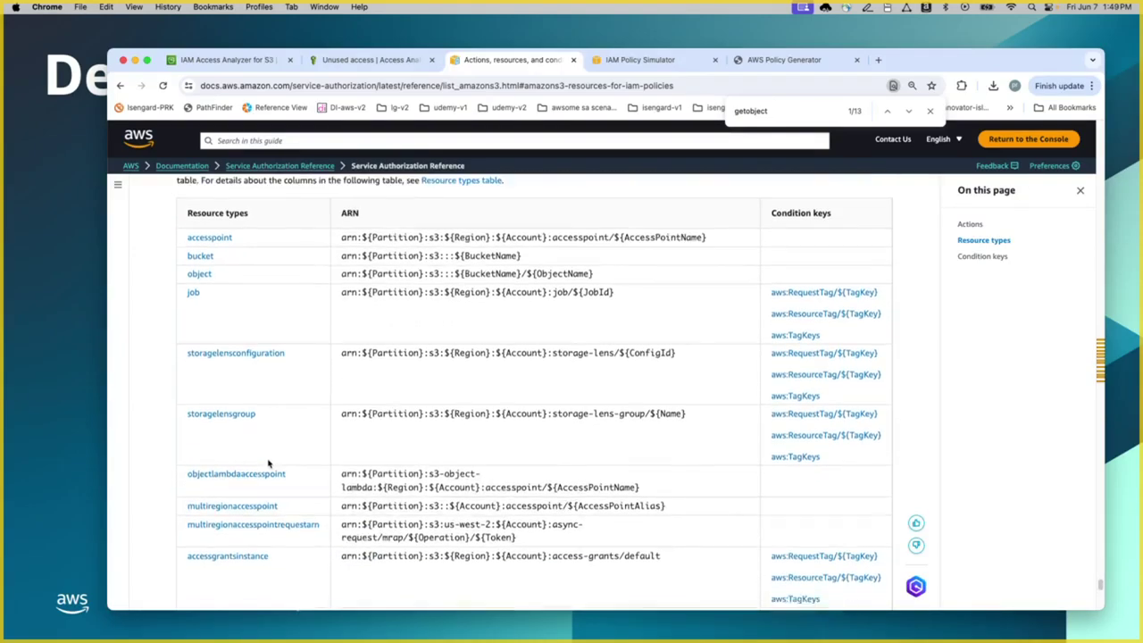
scroll(268, 461, "down", 4)
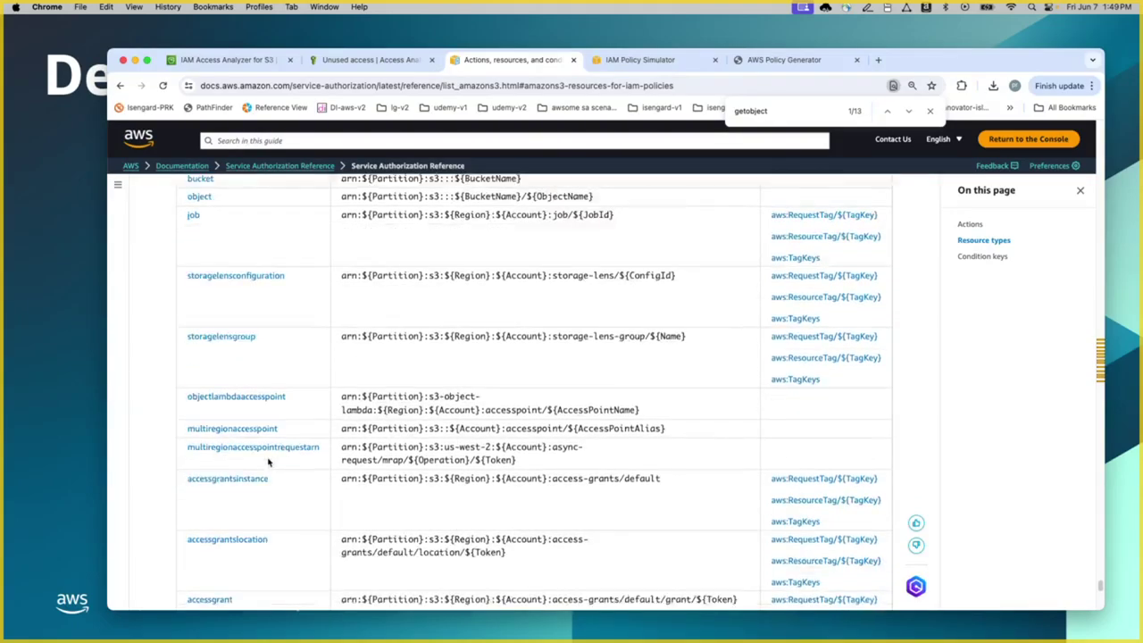
scroll(268, 461, "down", 3)
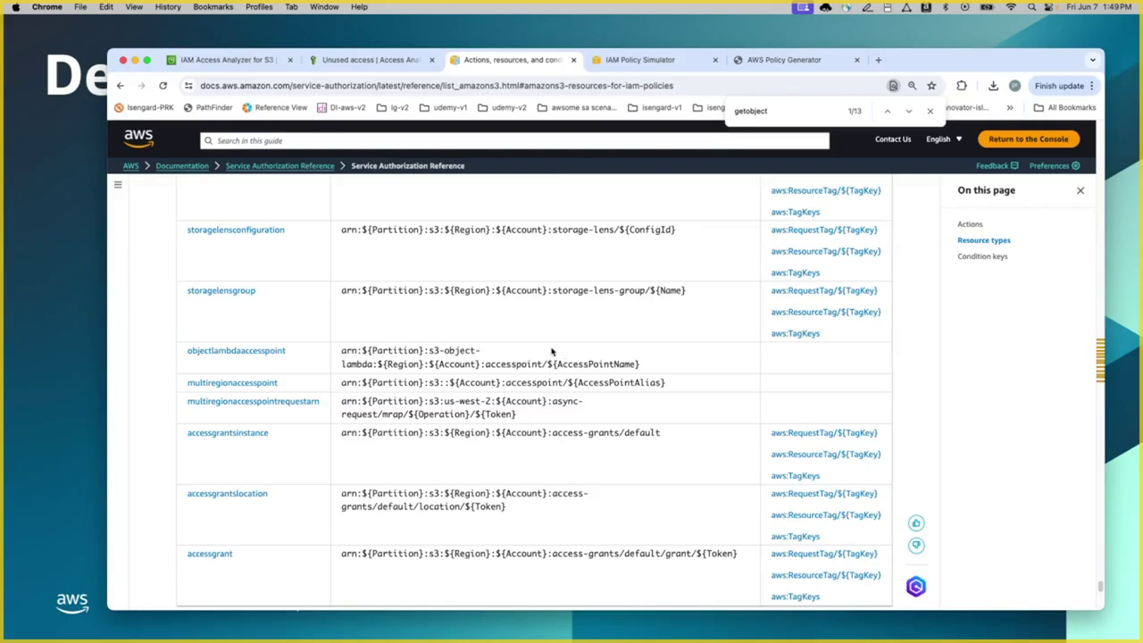
left_click(982, 257)
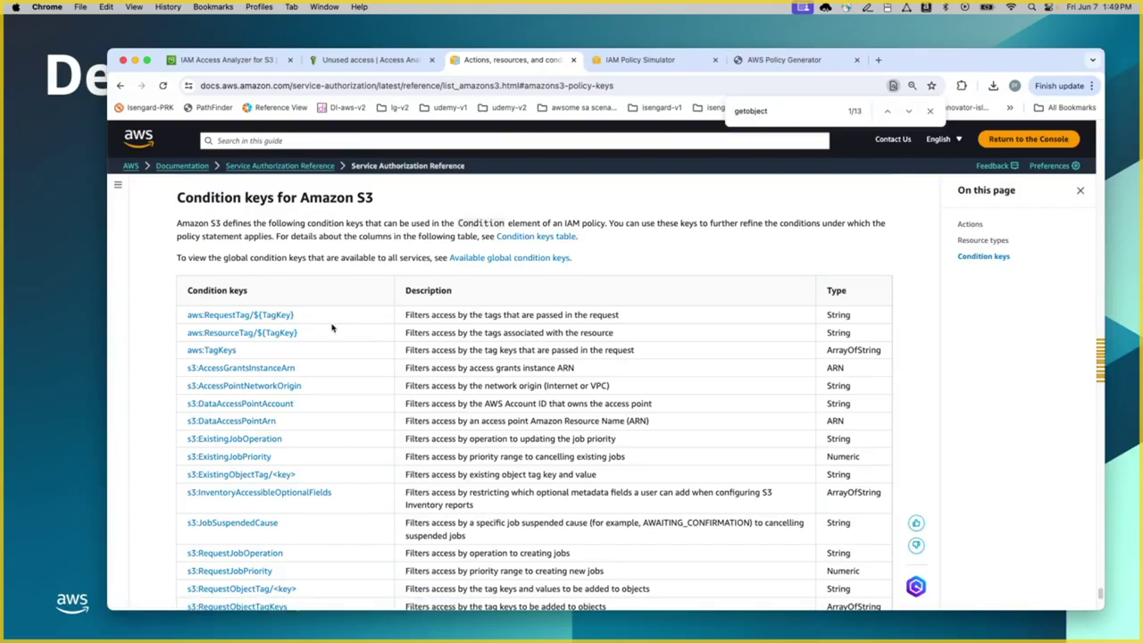
Step: Go through the Amazon S3 condition keys table and open the documentation for the s3:x-amz-server-side-encryption key
scroll(333, 329, "down", 1)
scroll(335, 331, "down", 8)
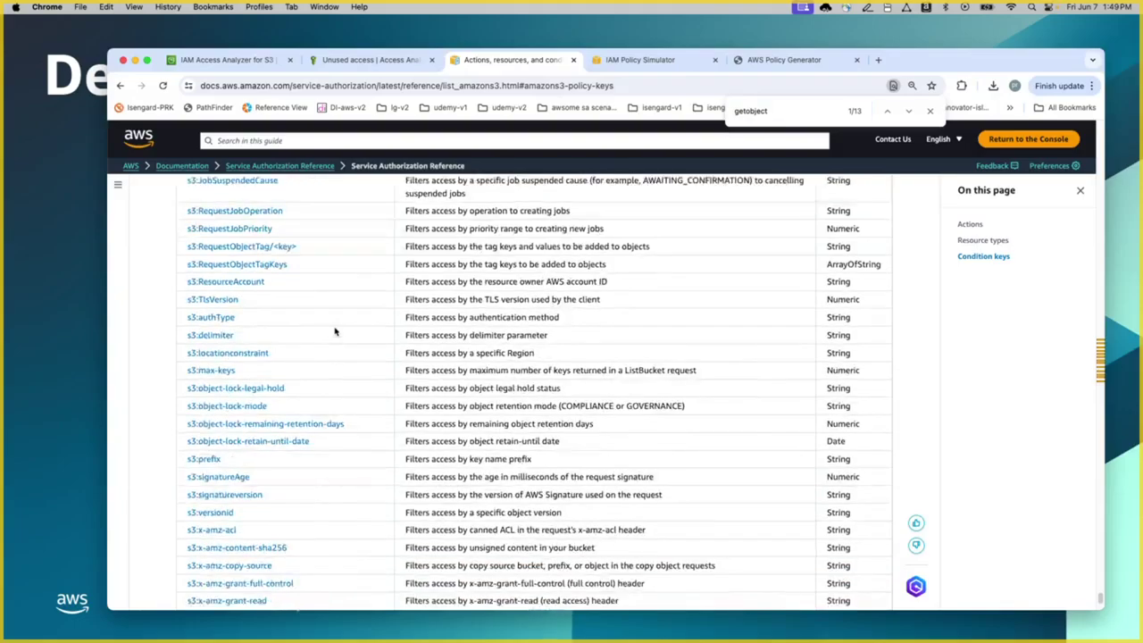
scroll(335, 331, "down", 3)
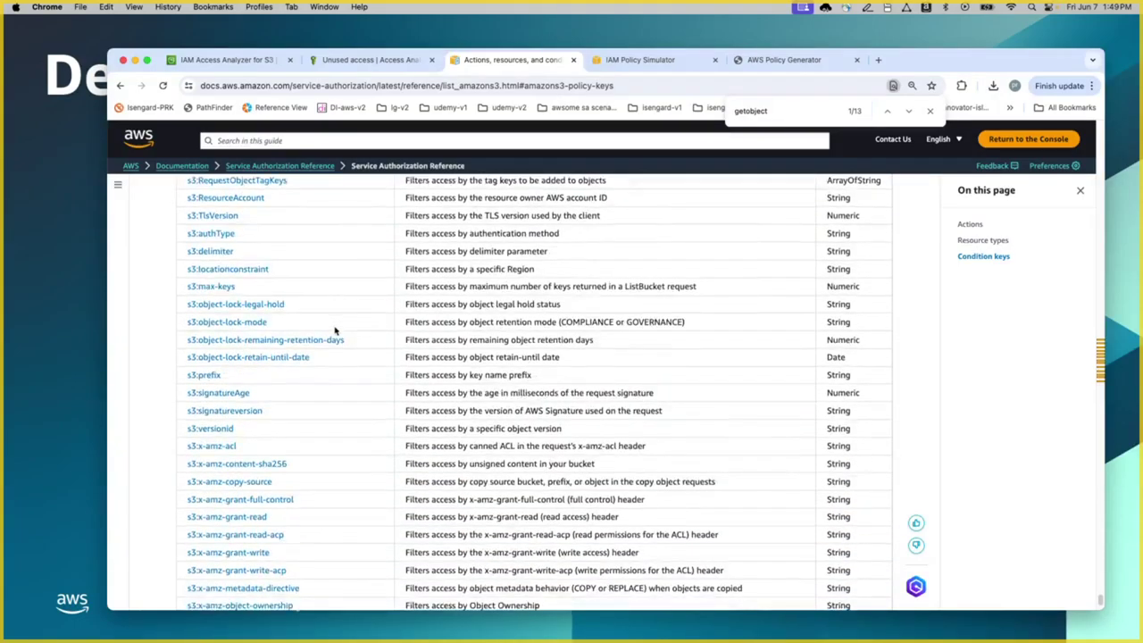
scroll(357, 357, "down", 5)
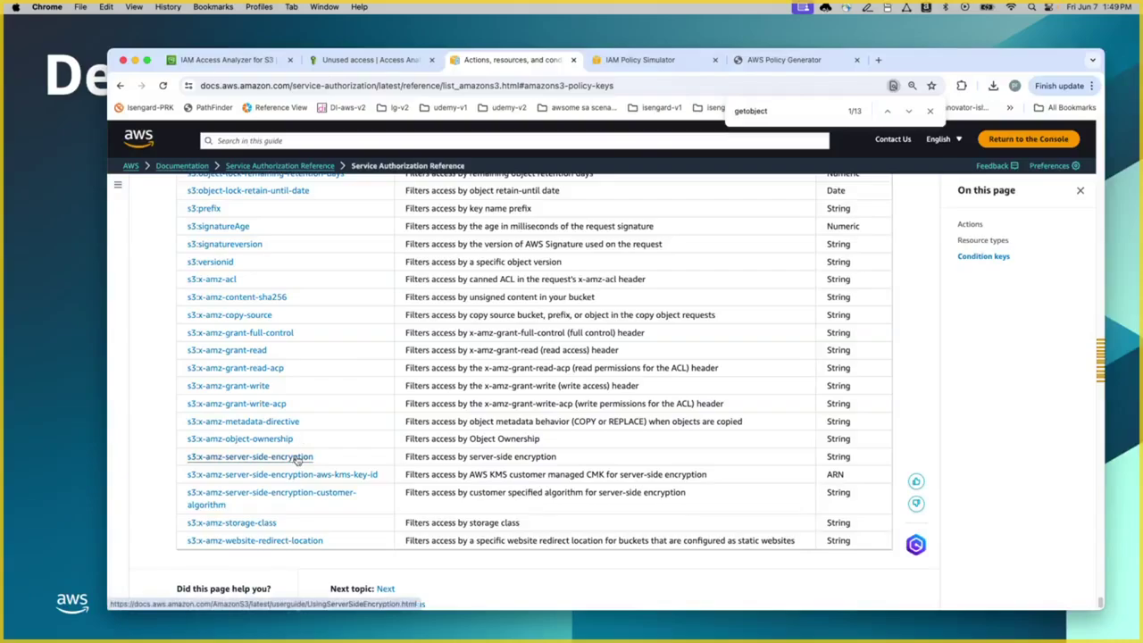
left_click(239, 458)
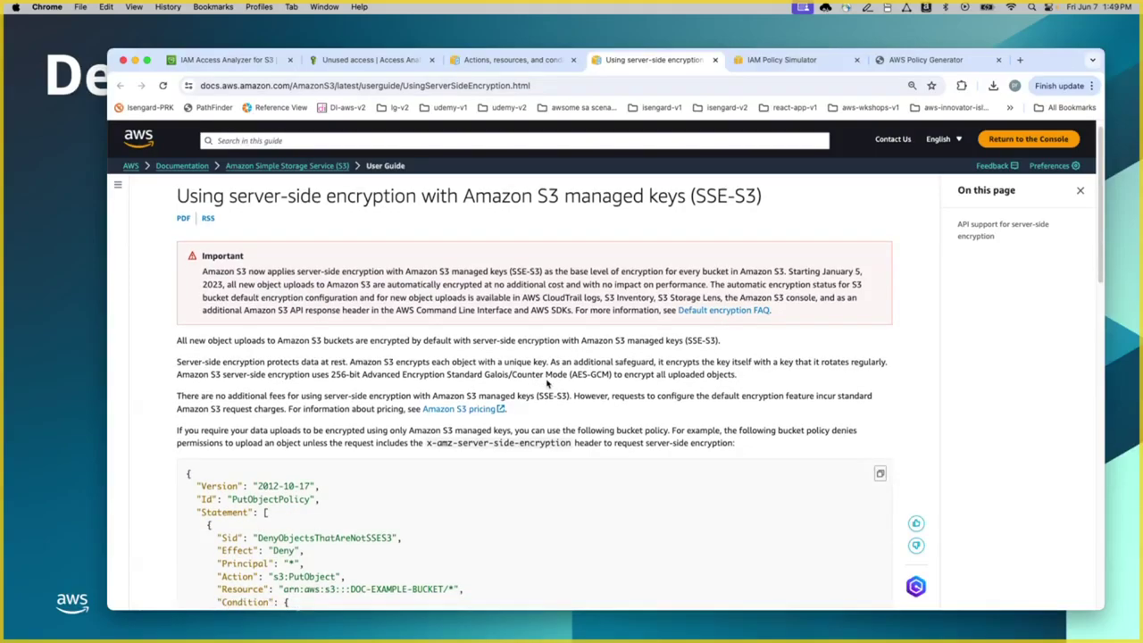
Step: Highlight the AES256 encryption condition in the example PutObjectPolicy bucket policy, and return to the condition keys reference page
scroll(547, 382, "down", 2)
scroll(548, 382, "down", 2)
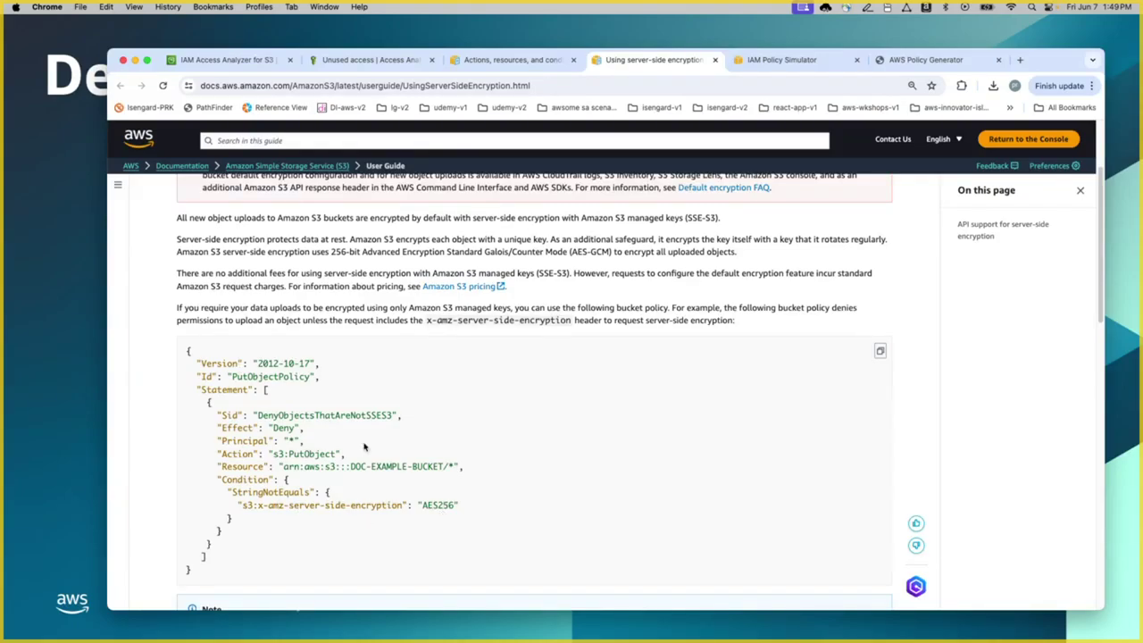
left_click_drag(242, 505, 457, 505)
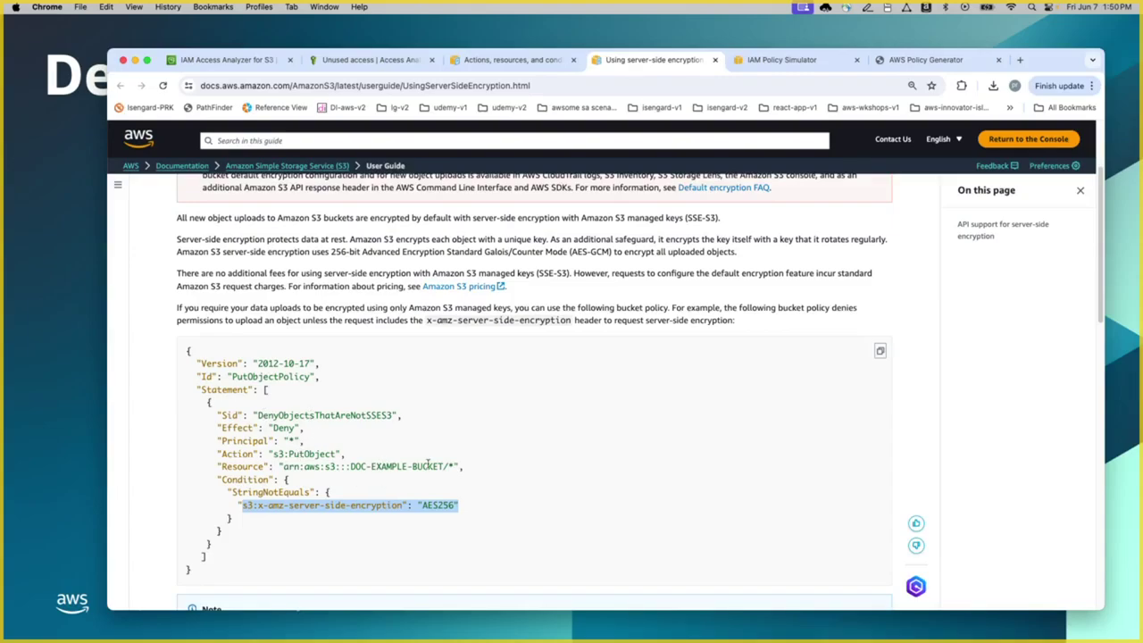
left_click(517, 65)
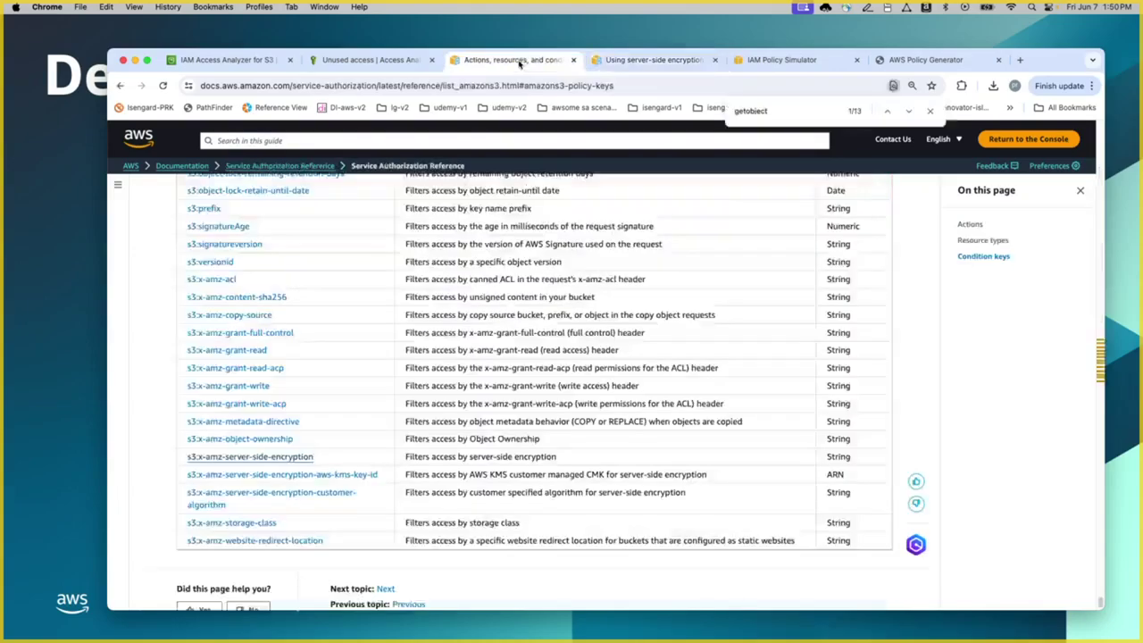
Step: Switch to the IAM Policy Simulator, check the available identity types, and select the s3cli user for simulation
left_click(791, 62)
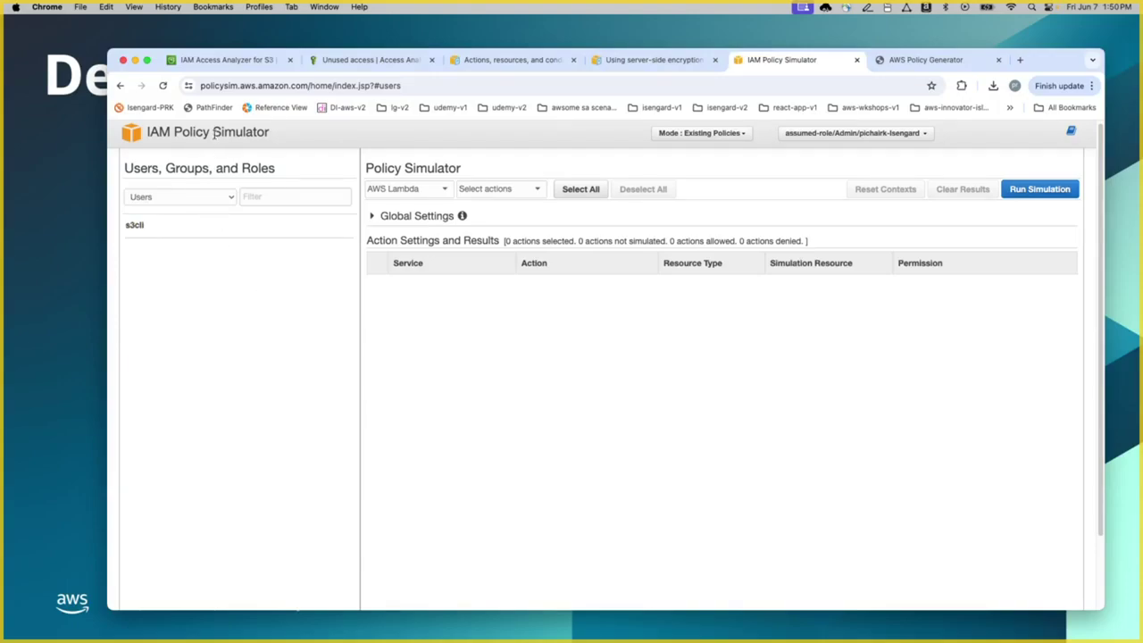
left_click(230, 198)
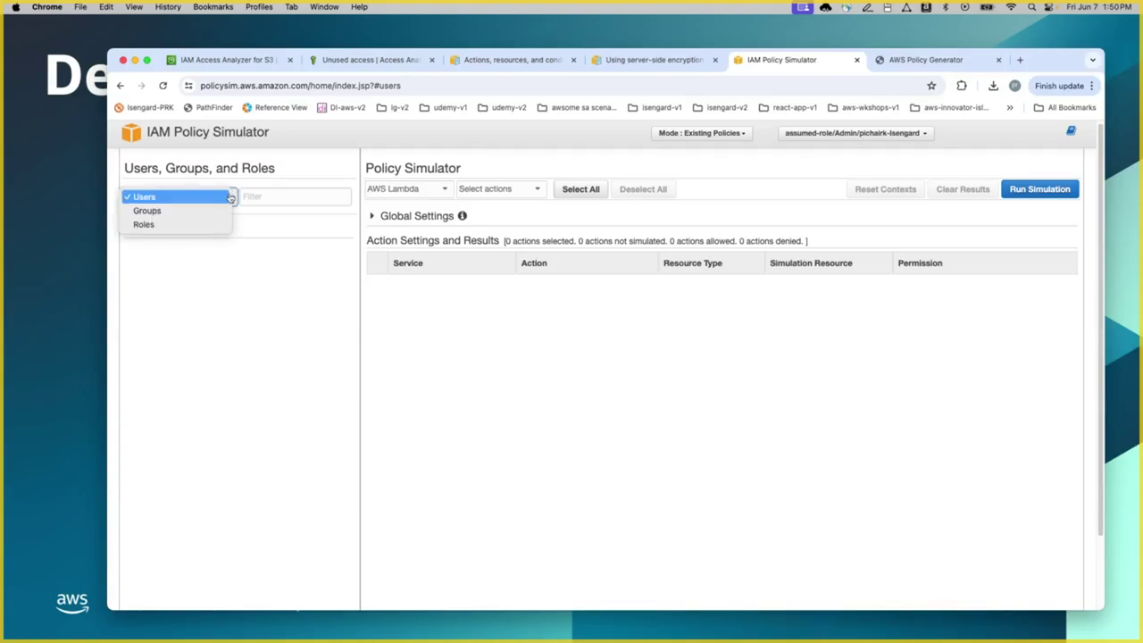
left_click(185, 268)
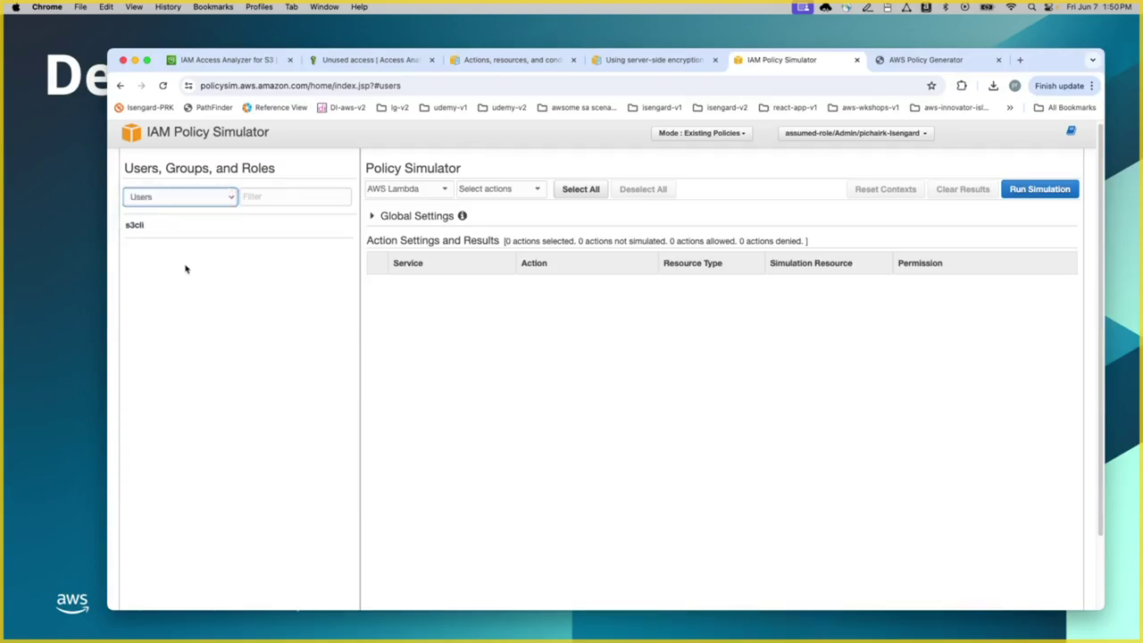
left_click(135, 226)
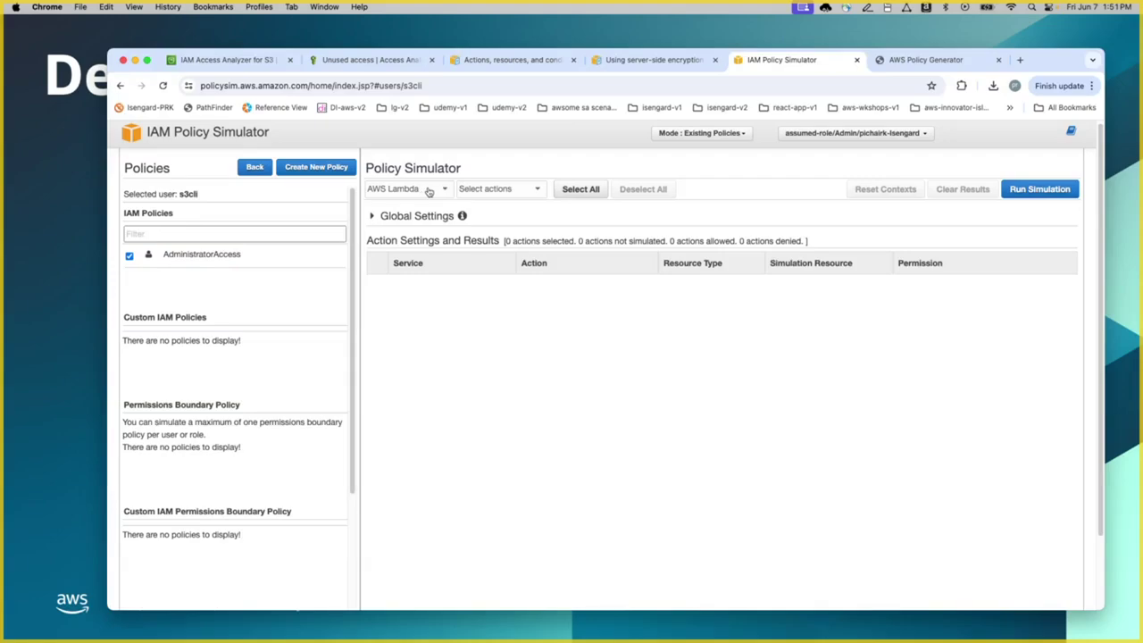
Step: Look up "api" services in the simulator's service choices, and set the simulated service to Amazon EC2
left_click(419, 189)
type("lambda")
double_click(411, 191)
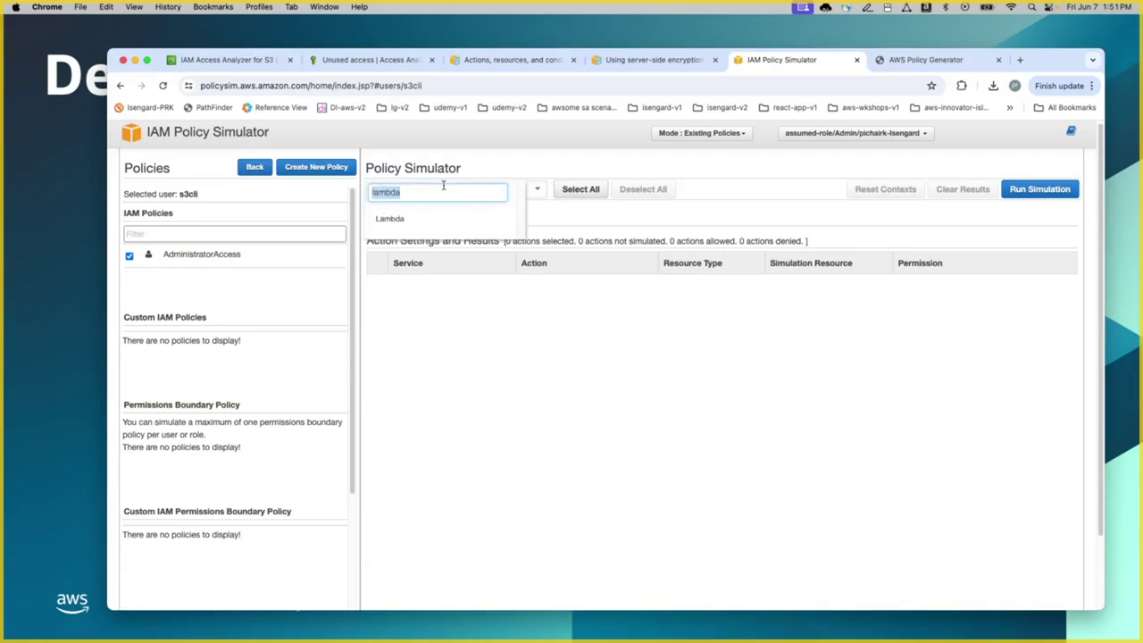
type("api")
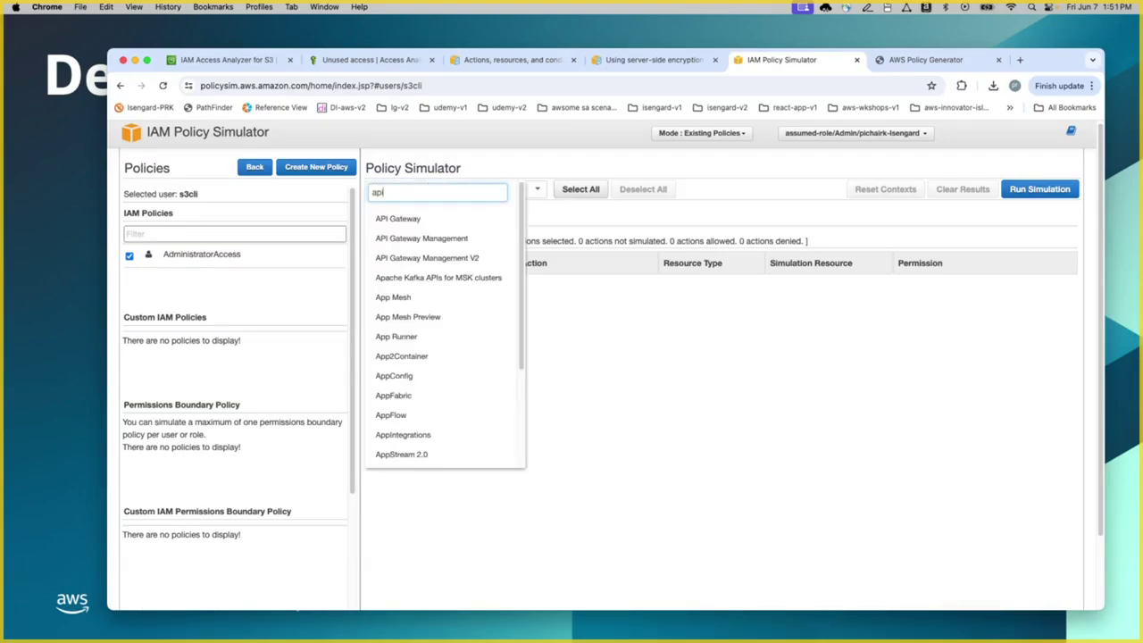
key("BackSpace")
key("BackSpace")
key("BackSpace")
type("ec")
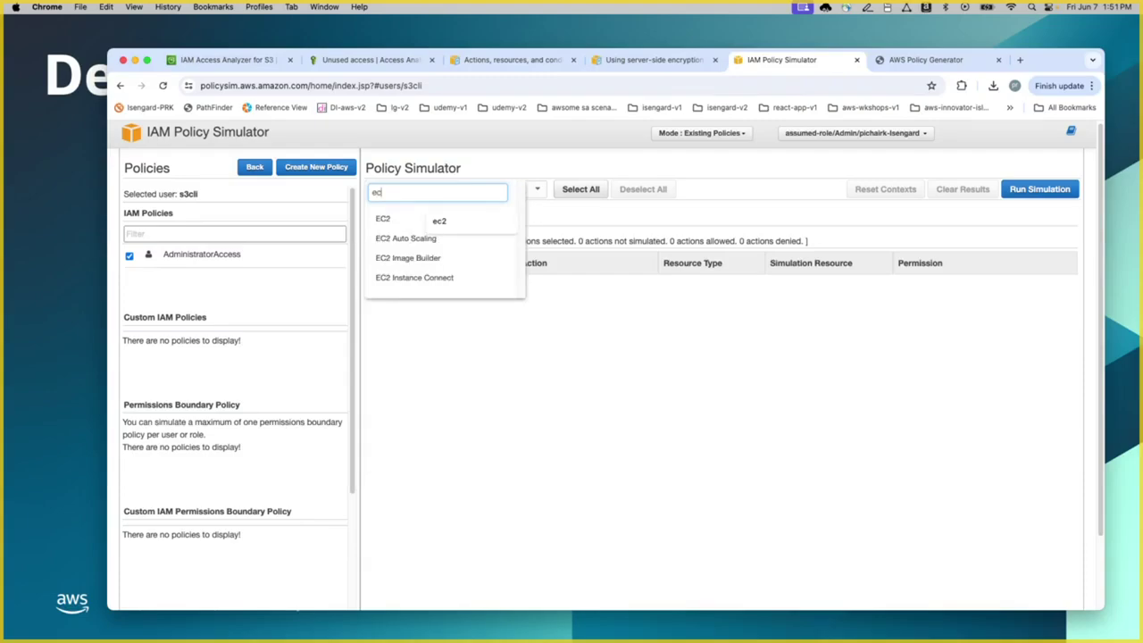
left_click(377, 223)
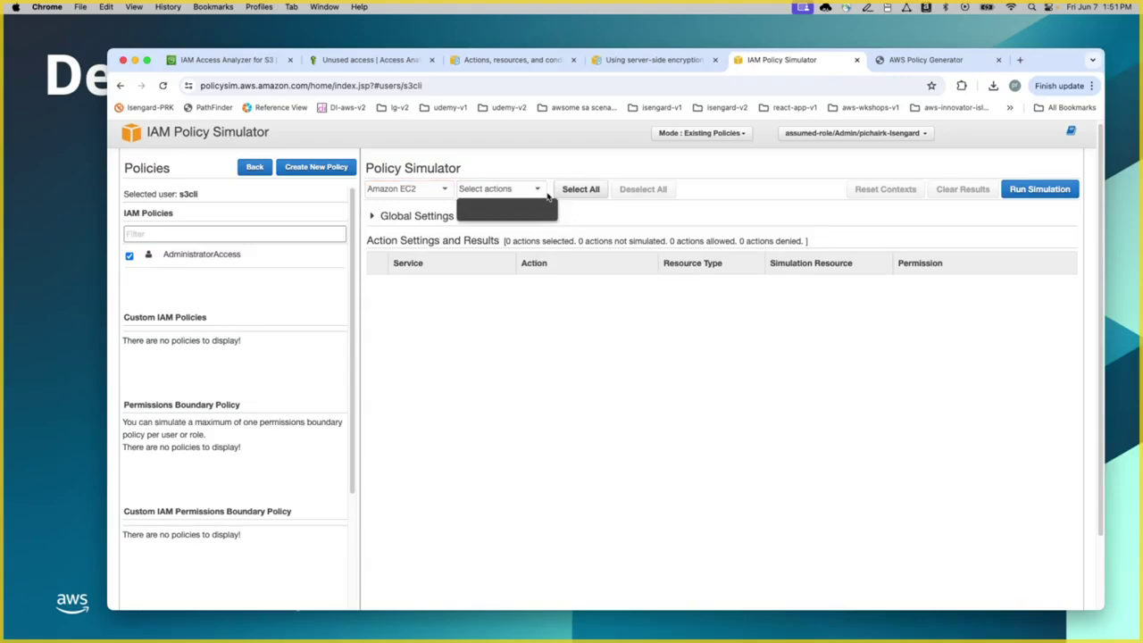
left_click(439, 189)
left_click(333, 190)
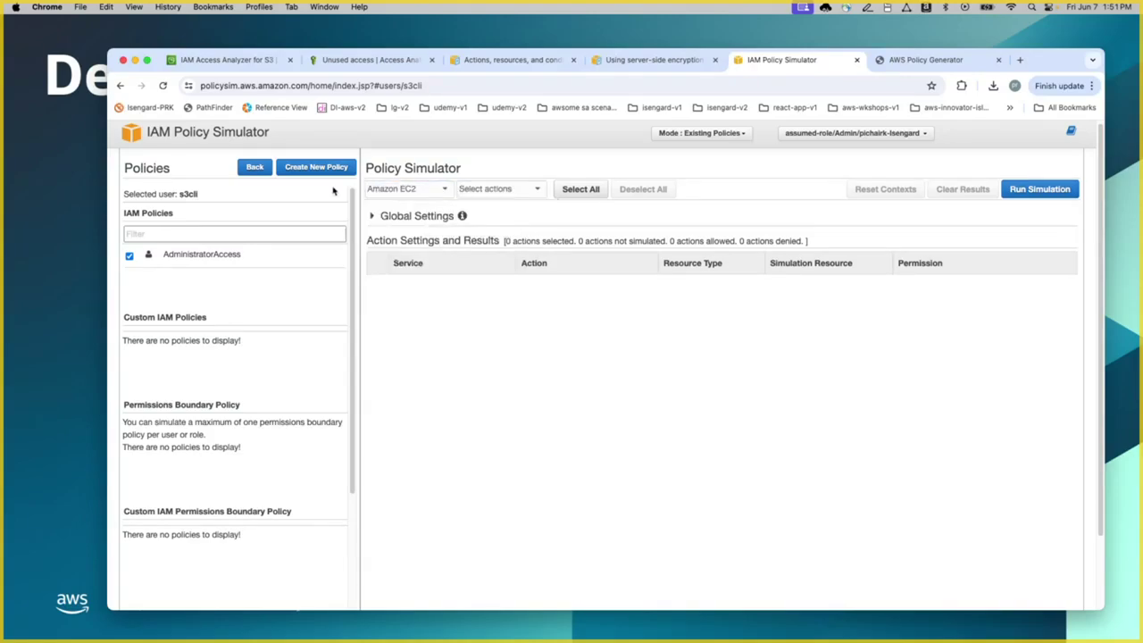
Step: Set the simulated service to AWS Lambda
left_click(439, 191)
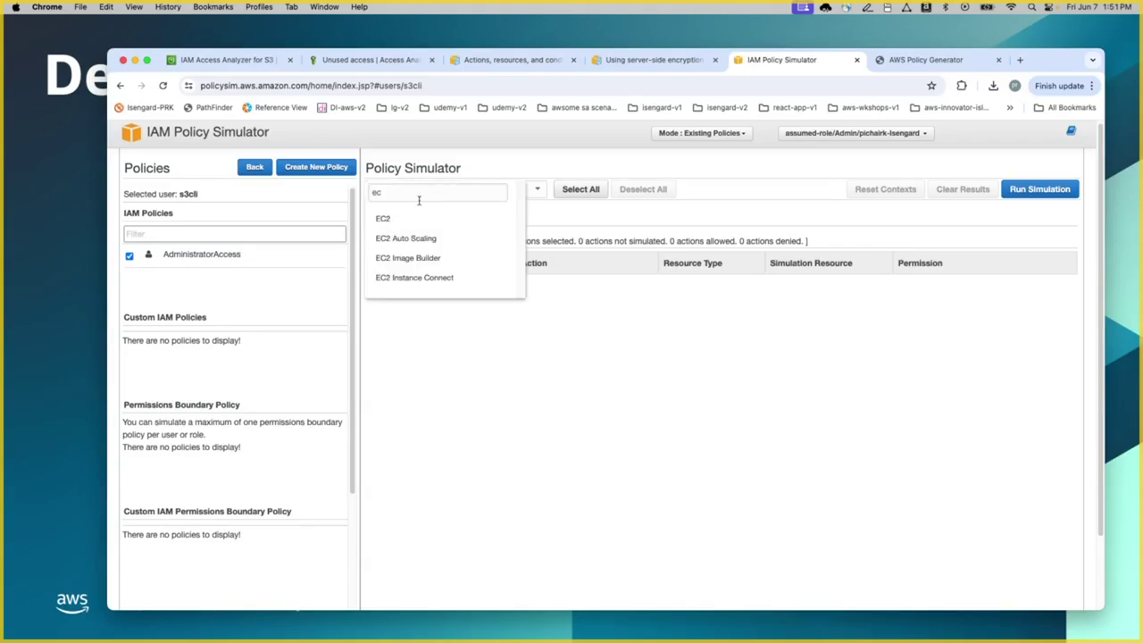
left_click(407, 191)
key("BackSpace")
key("BackSpace")
type("lamb")
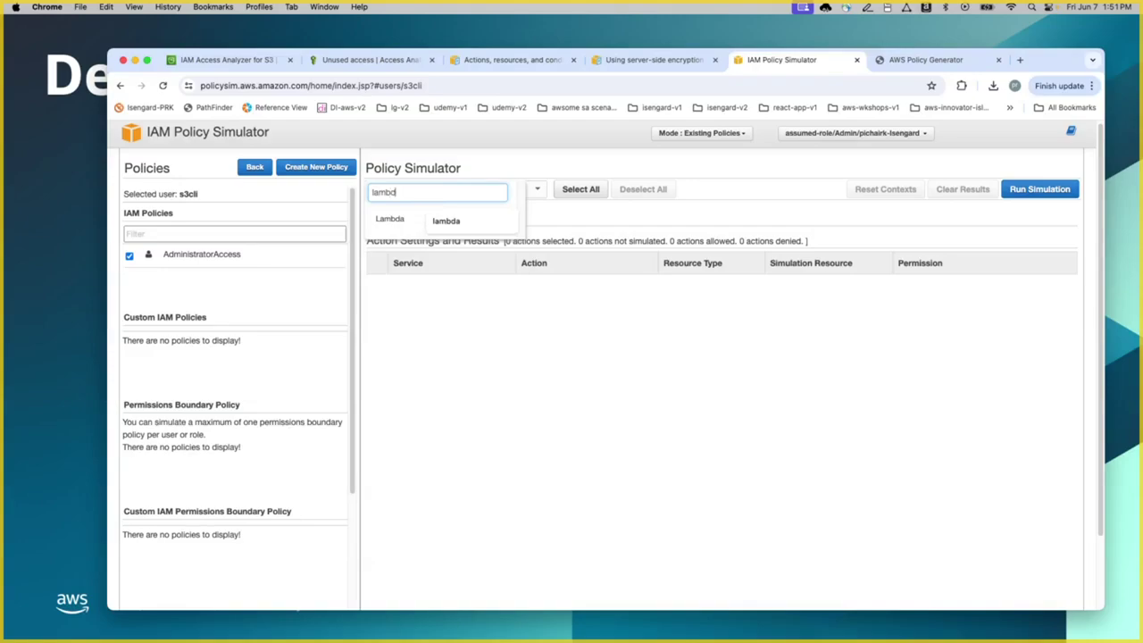
type("d")
left_click(390, 220)
Step: Select all AWS Lambda actions and try to run the simulation for them
left_click(520, 191)
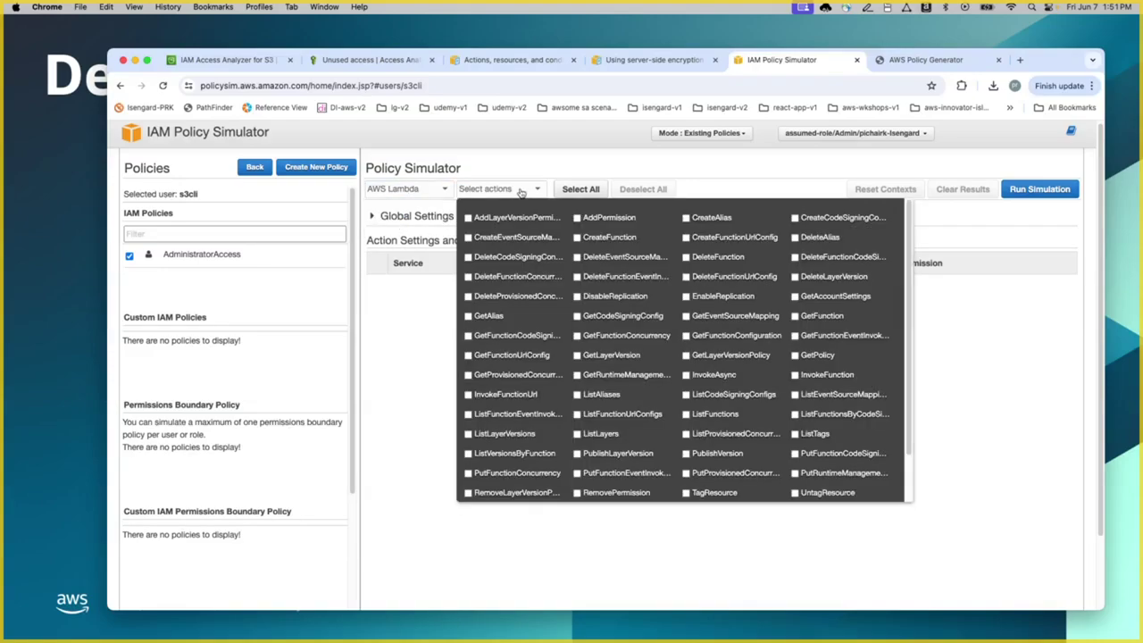
left_click(580, 189)
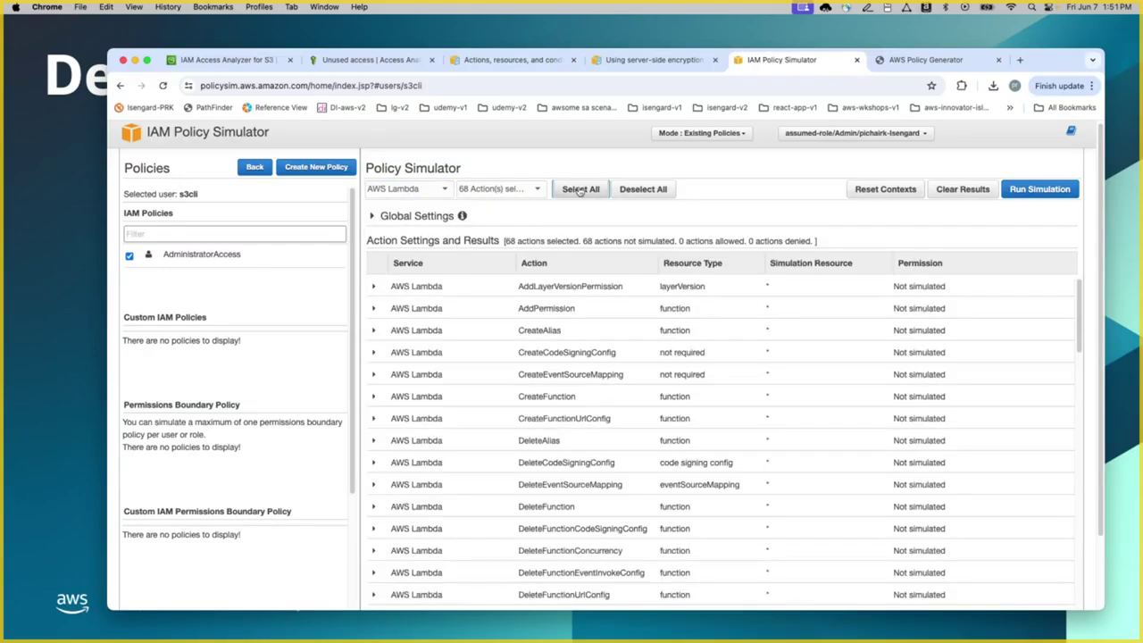
left_click(1040, 189)
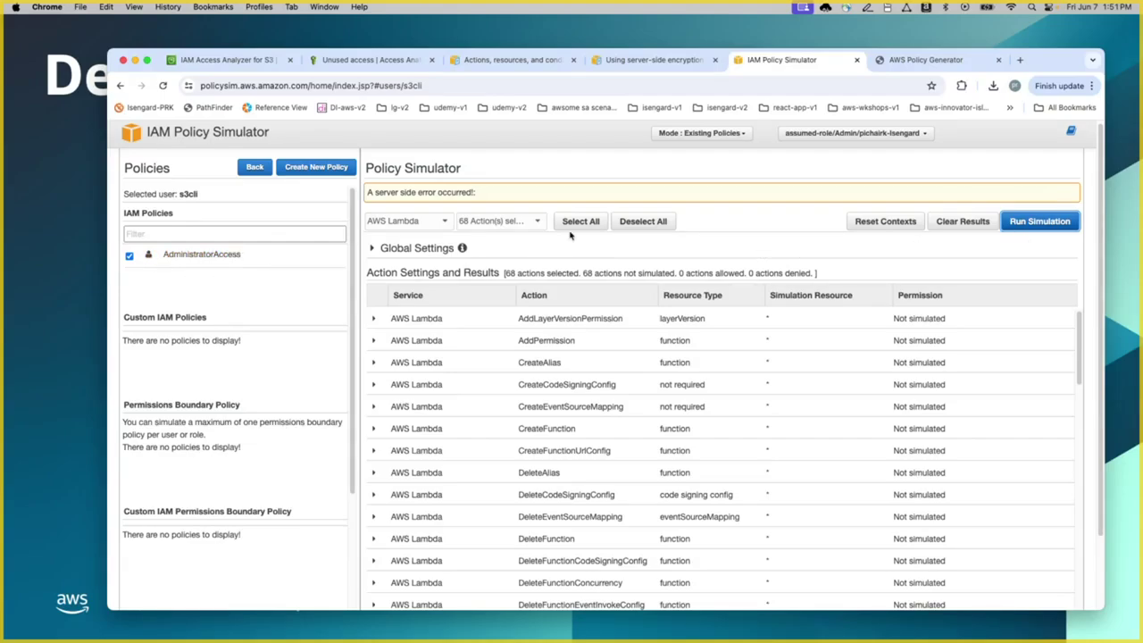
left_click(576, 222)
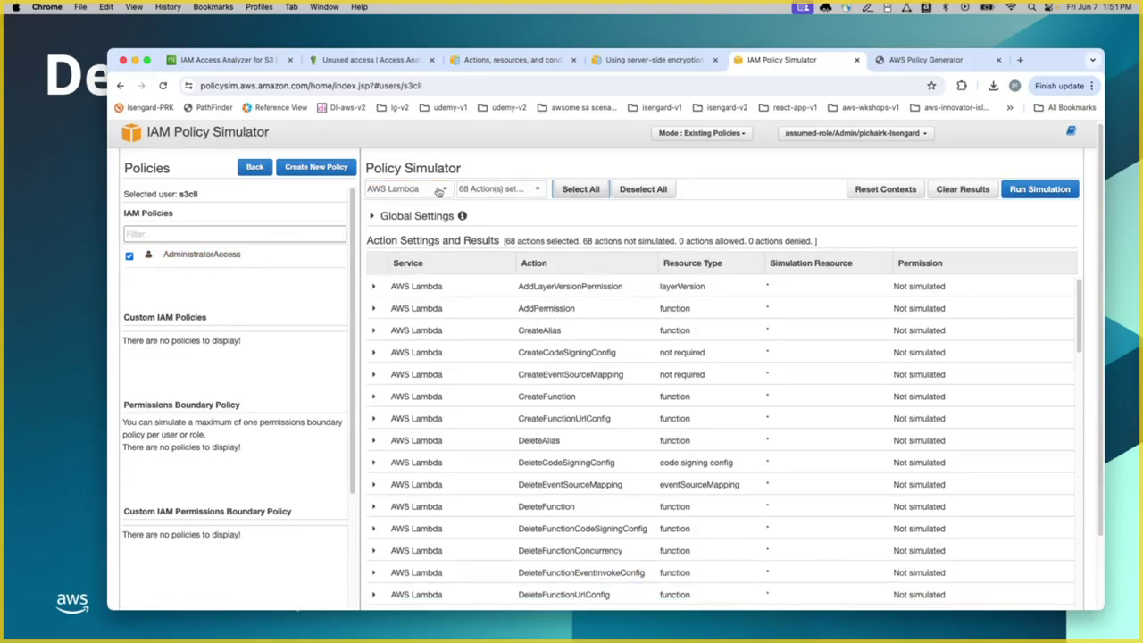
left_click(1053, 192)
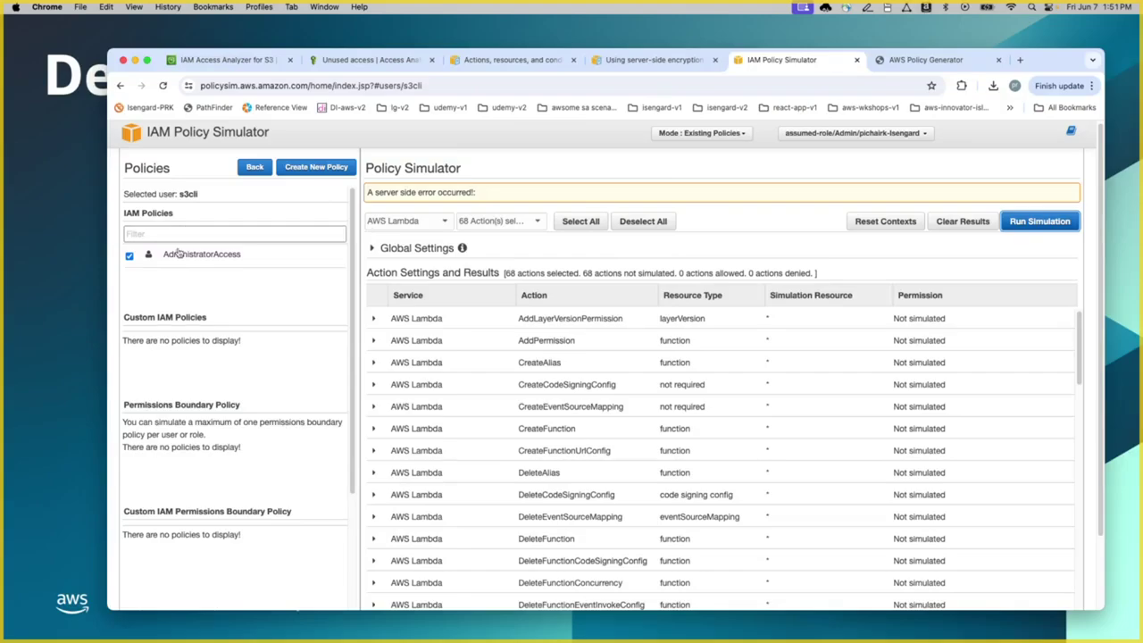
Step: Reselect the s3cli user, try to simulate only the Lambda GetAlias action, and inspect that action's resource settings
left_click(266, 169)
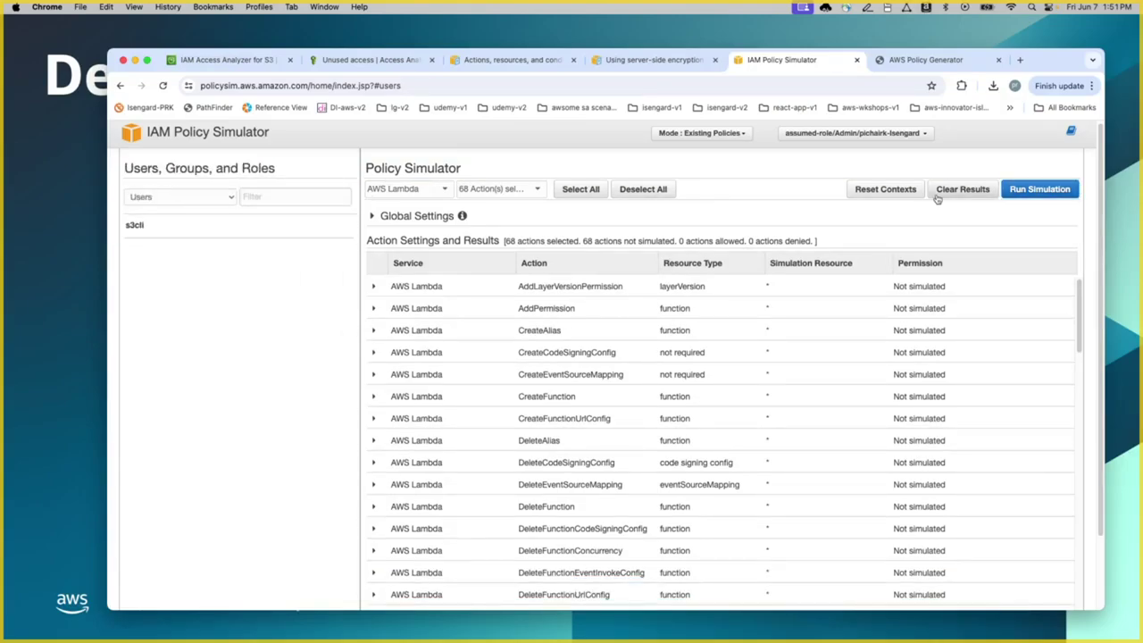
left_click(139, 225)
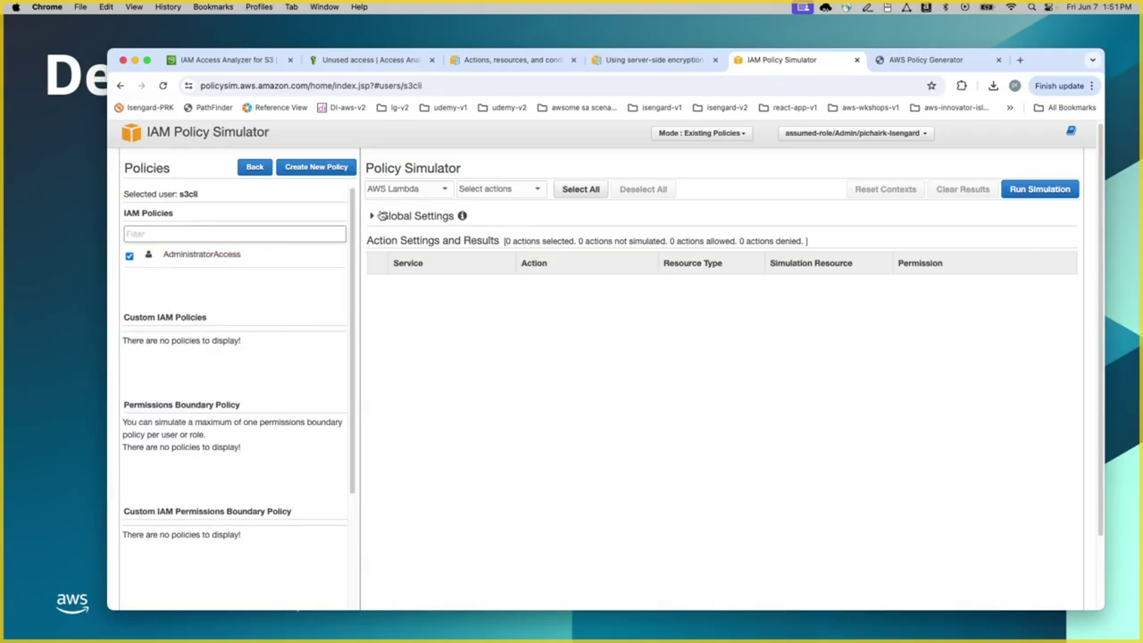
left_click(489, 190)
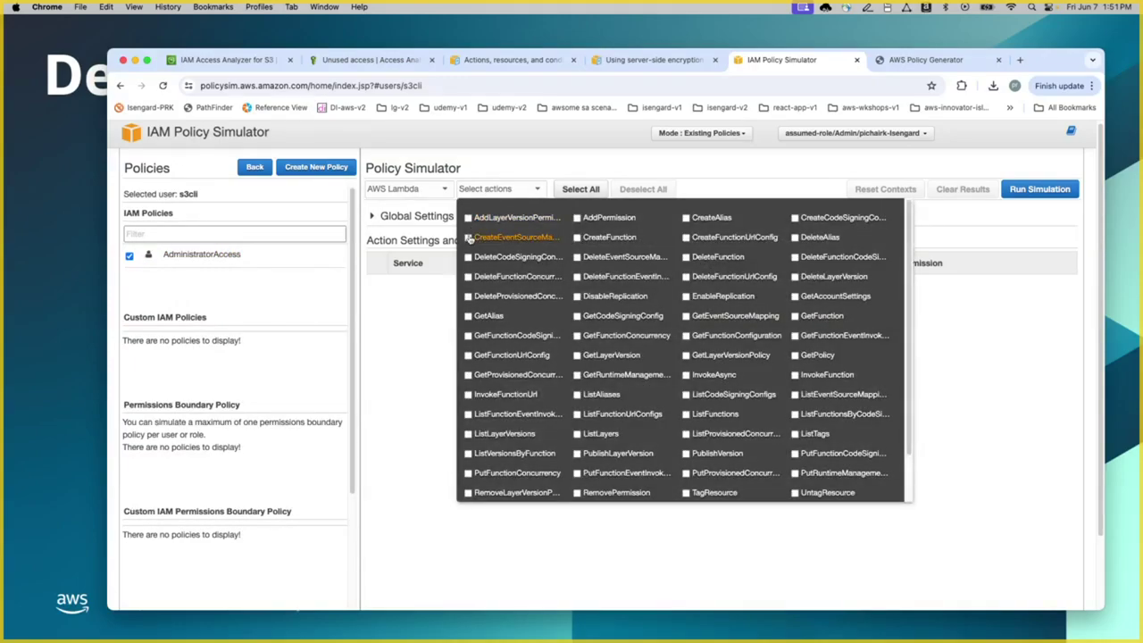
left_click(468, 317)
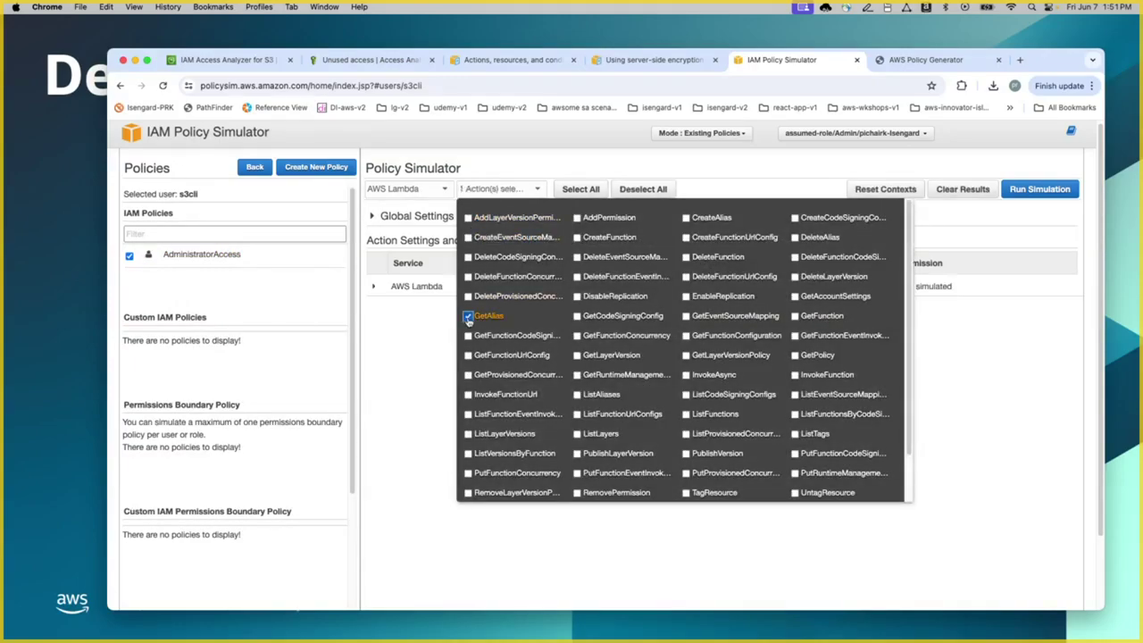
left_click(735, 186)
left_click(1035, 190)
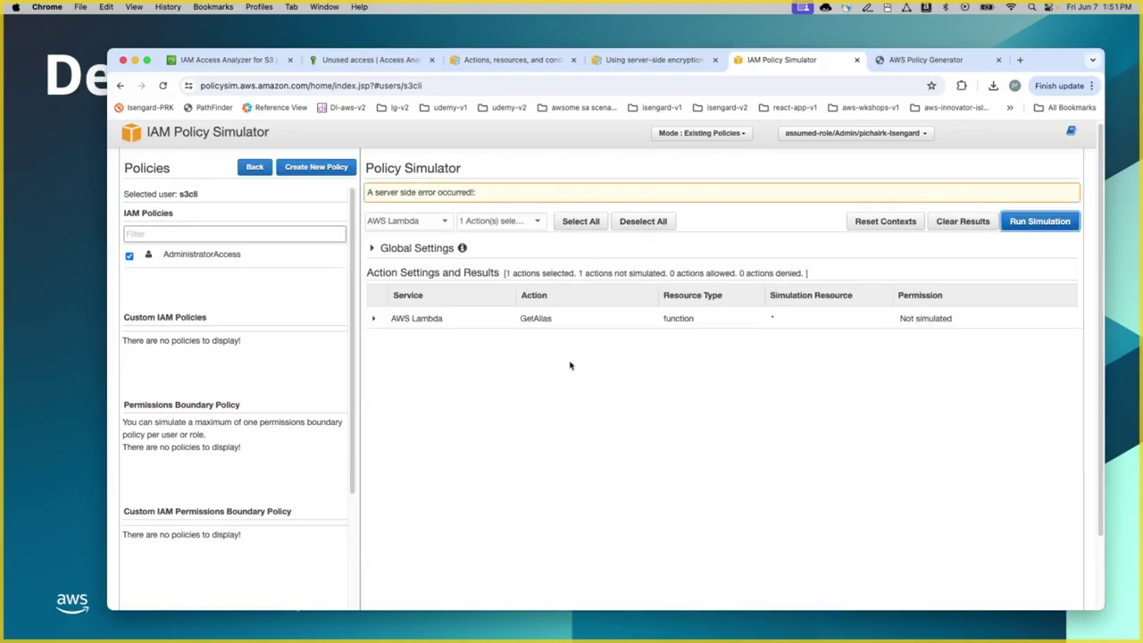
left_click(374, 320)
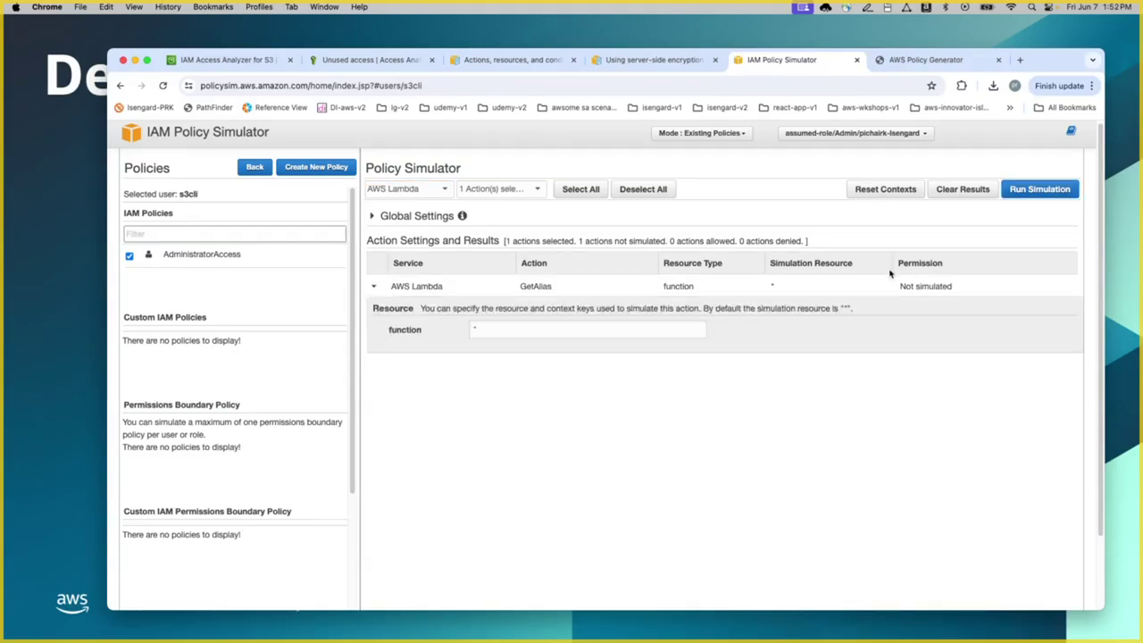
left_click(374, 288)
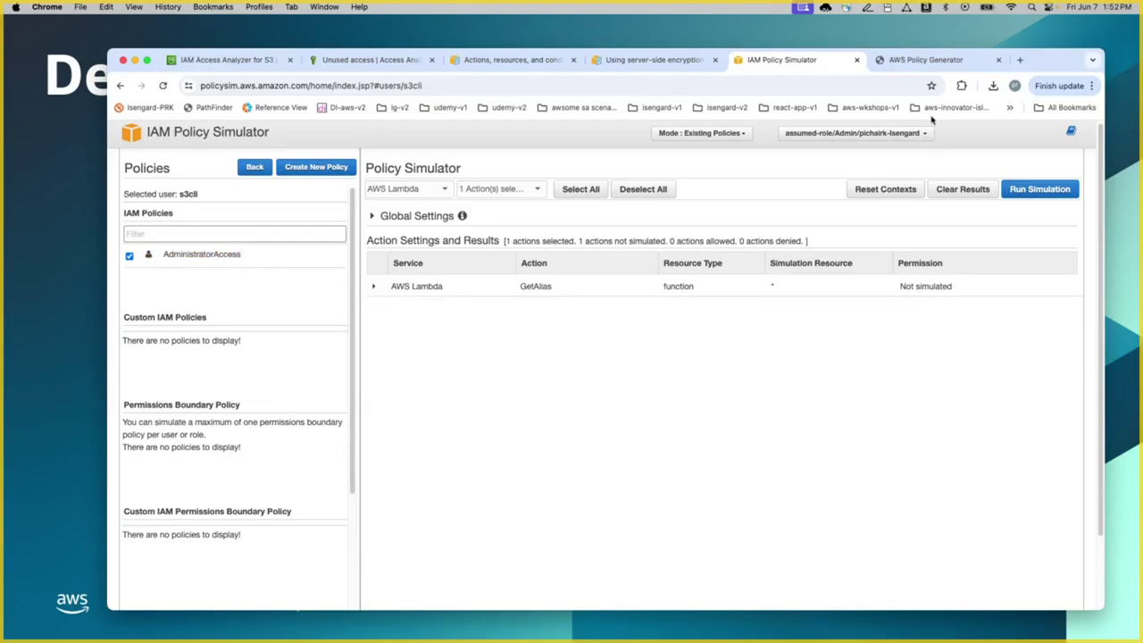
Step: Switch to the AWS Policy Generator and review its statement form for an S3 bucket policy
left_click(928, 62)
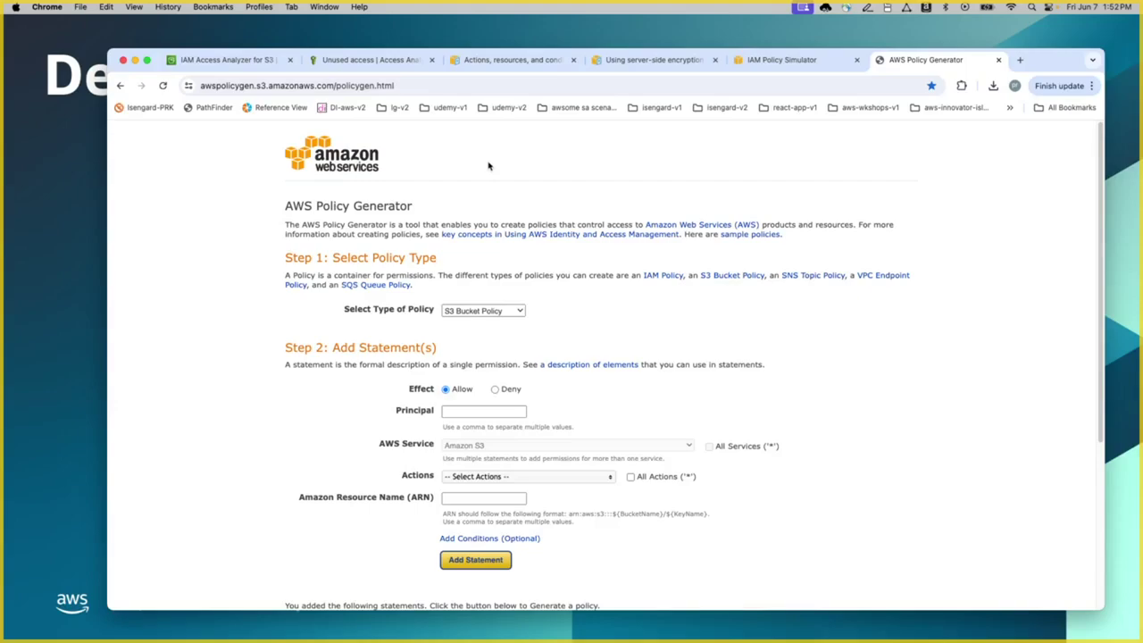
scroll(480, 297, "down", 2)
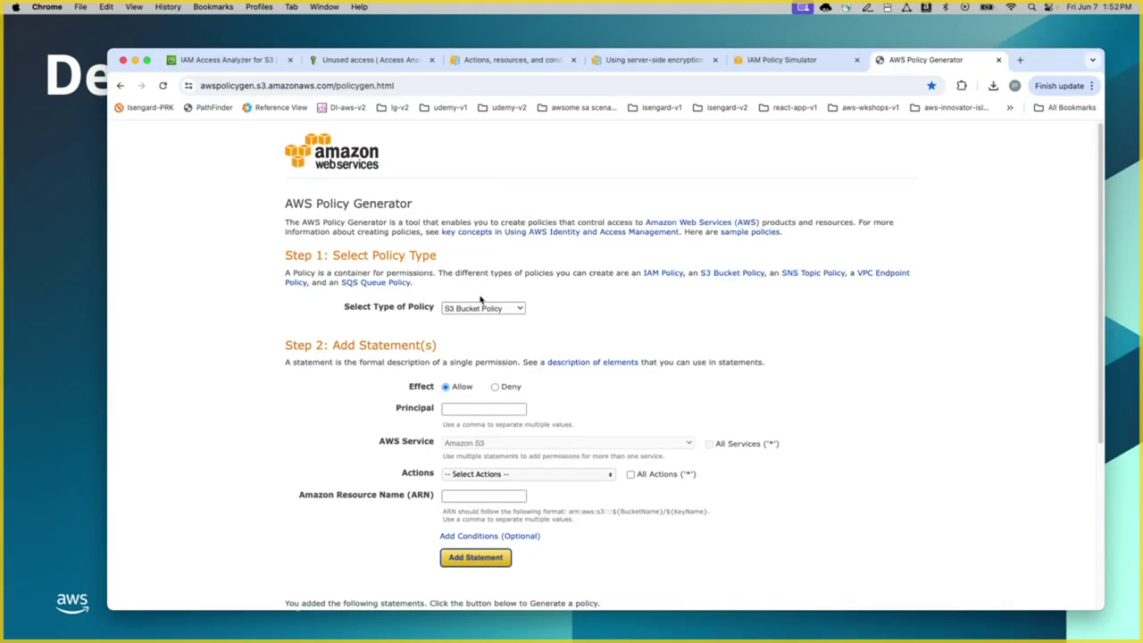
scroll(488, 301, "down", 2)
scroll(488, 301, "down", 1)
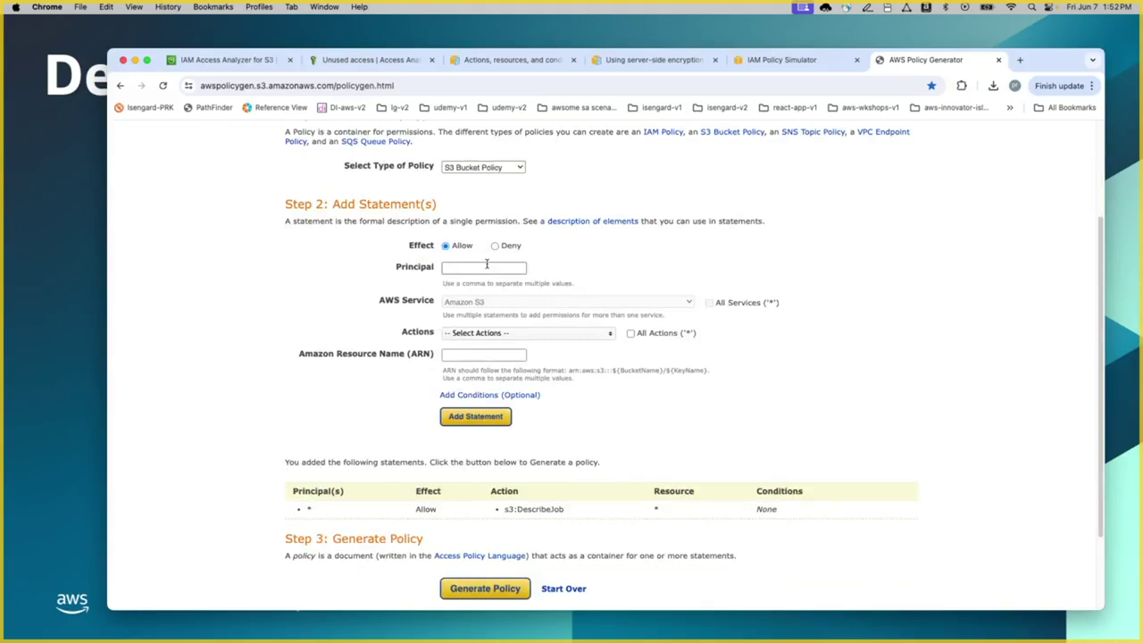
Step: Add an Allow statement to the S3 bucket policy with principal *, action CreateAccessPoint and resource ARN *
left_click(460, 268)
type("*")
key("Return")
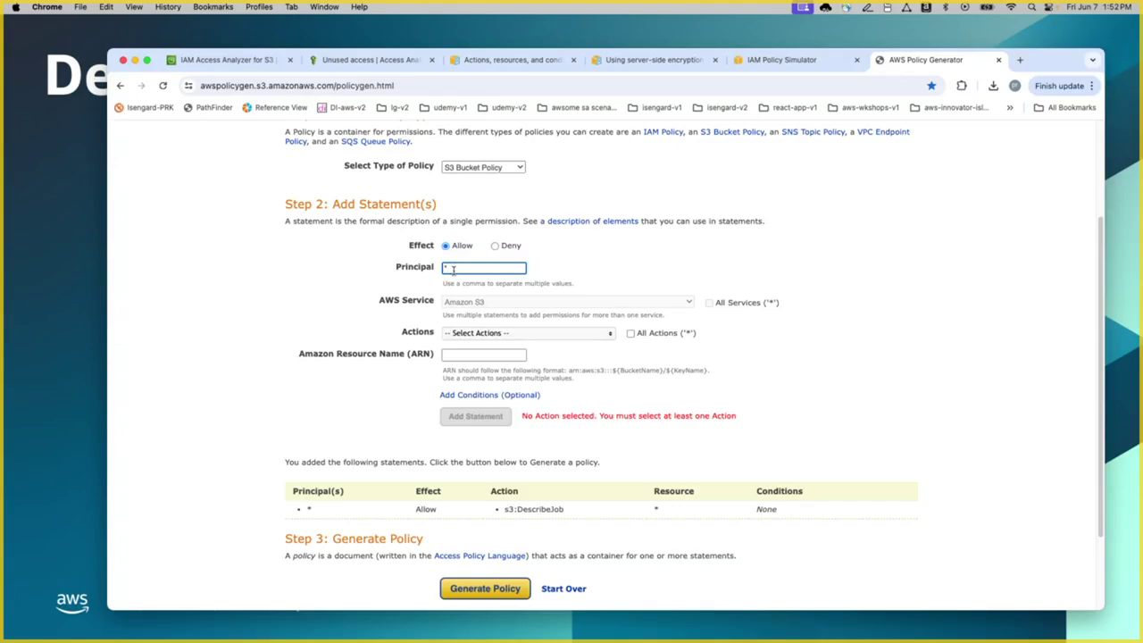
left_click(472, 334)
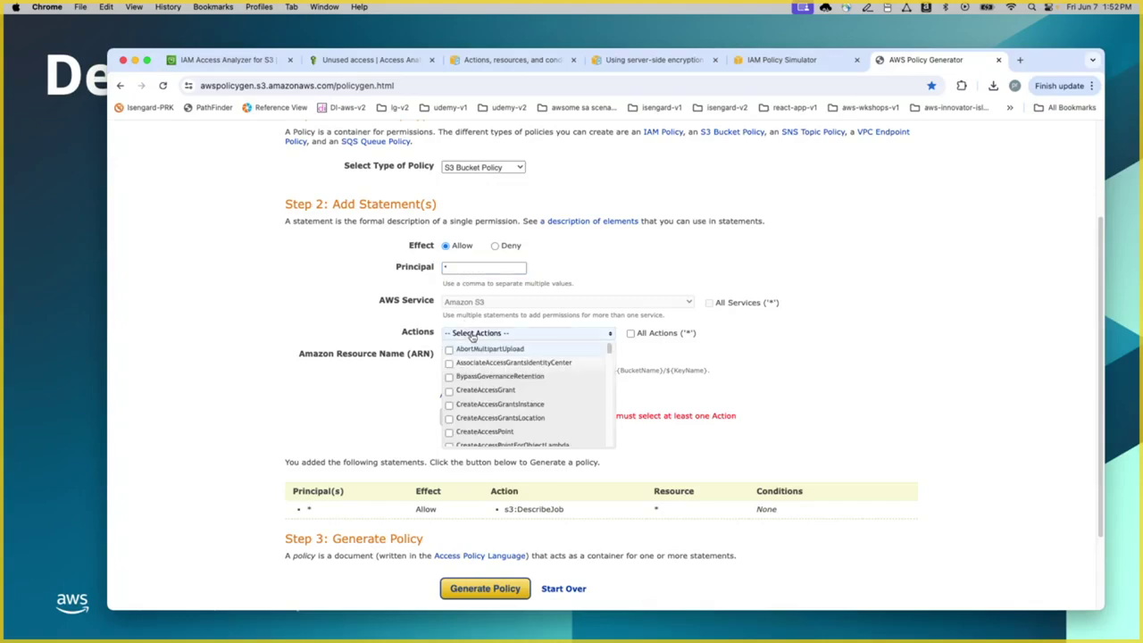
left_click(450, 431)
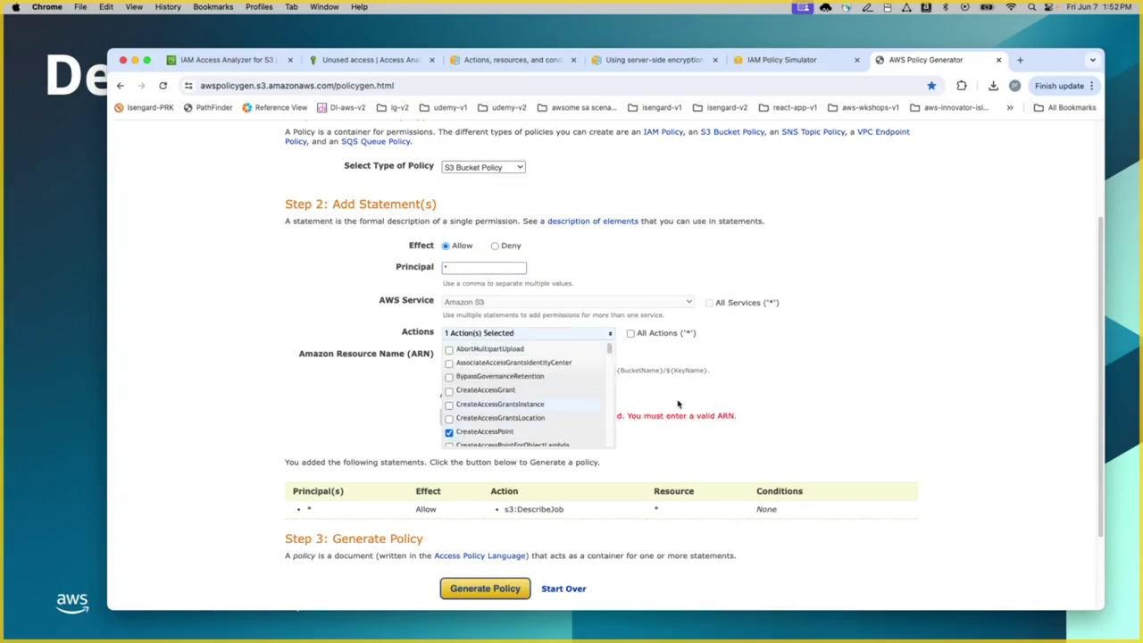
left_click(483, 354)
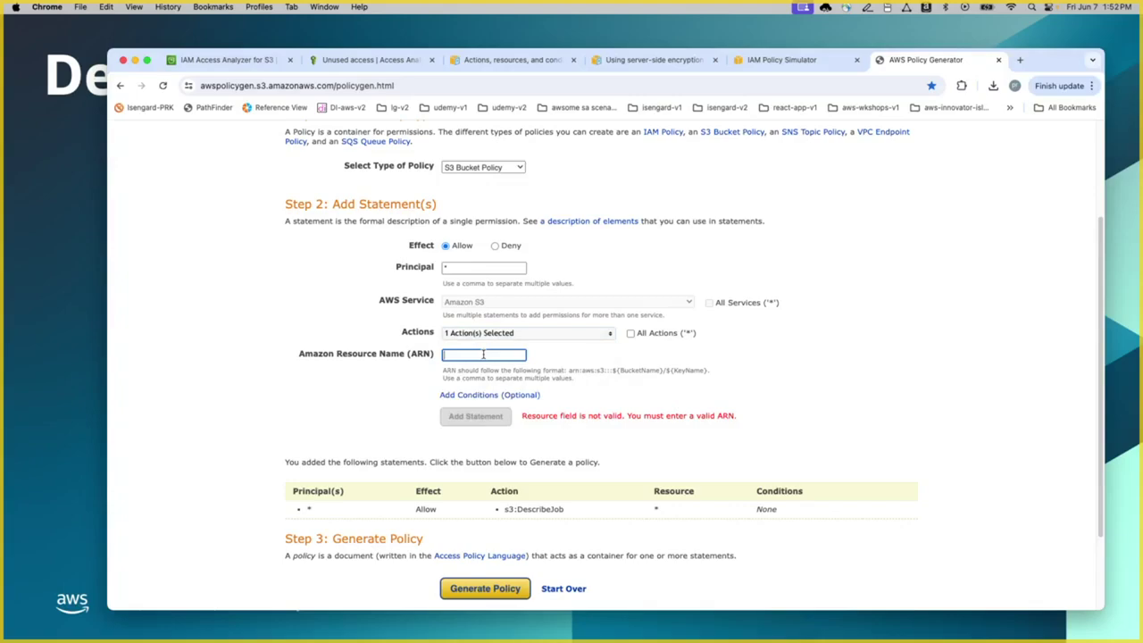
type("*")
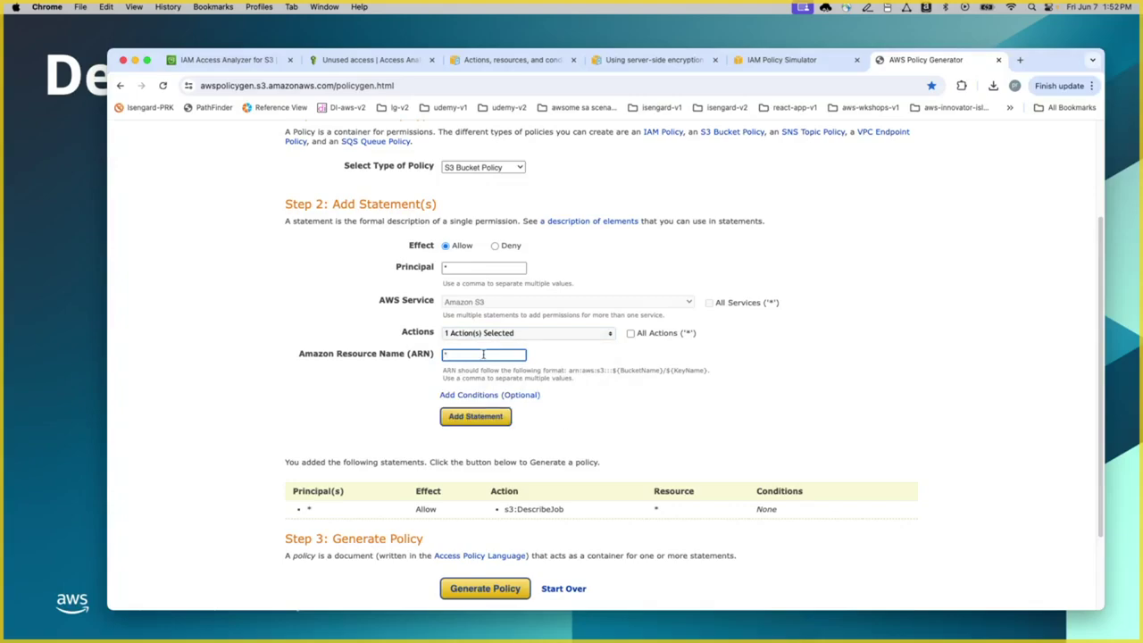
scroll(482, 352, "down", 2)
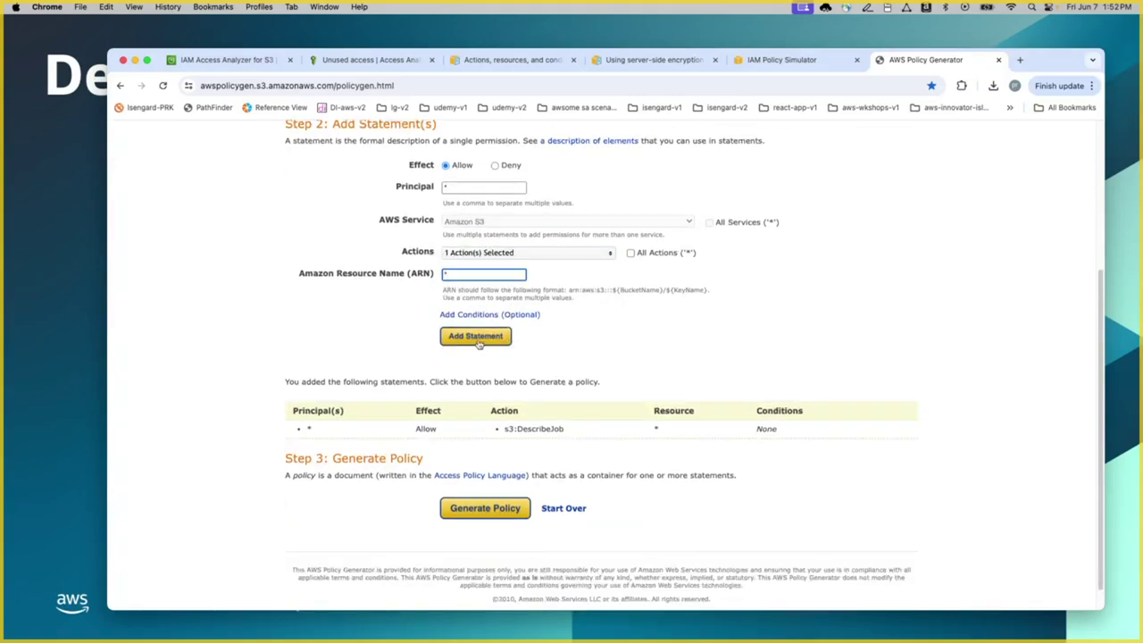
left_click(477, 338)
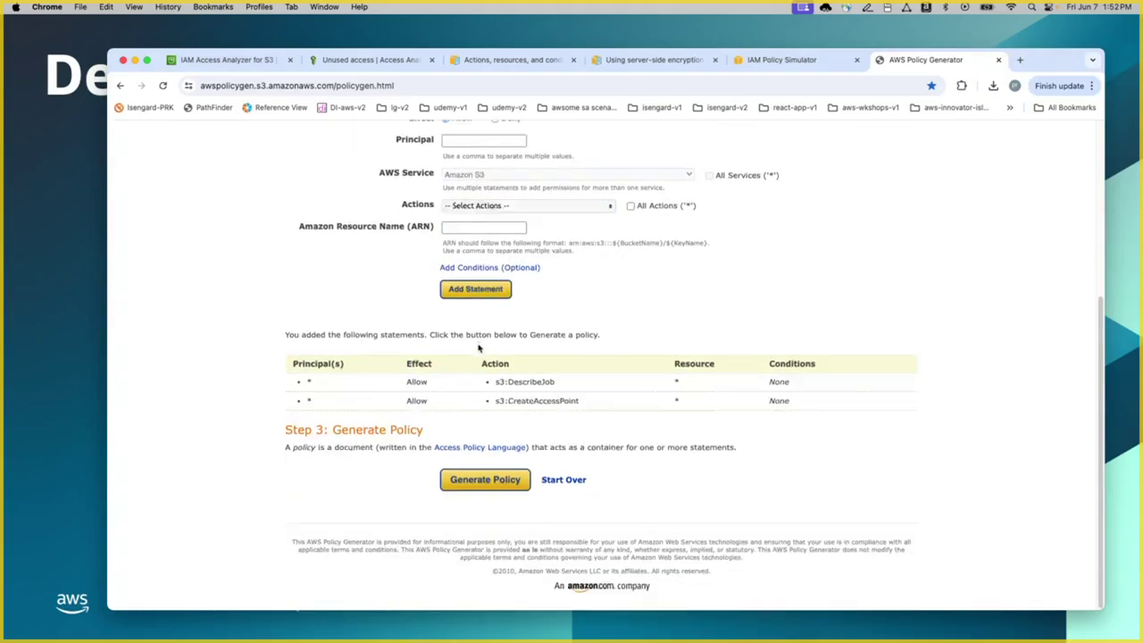
Step: Generate the bucket policy, review both statements in its JSON document, and close the document
left_click(483, 482)
scroll(622, 369, "down", 5)
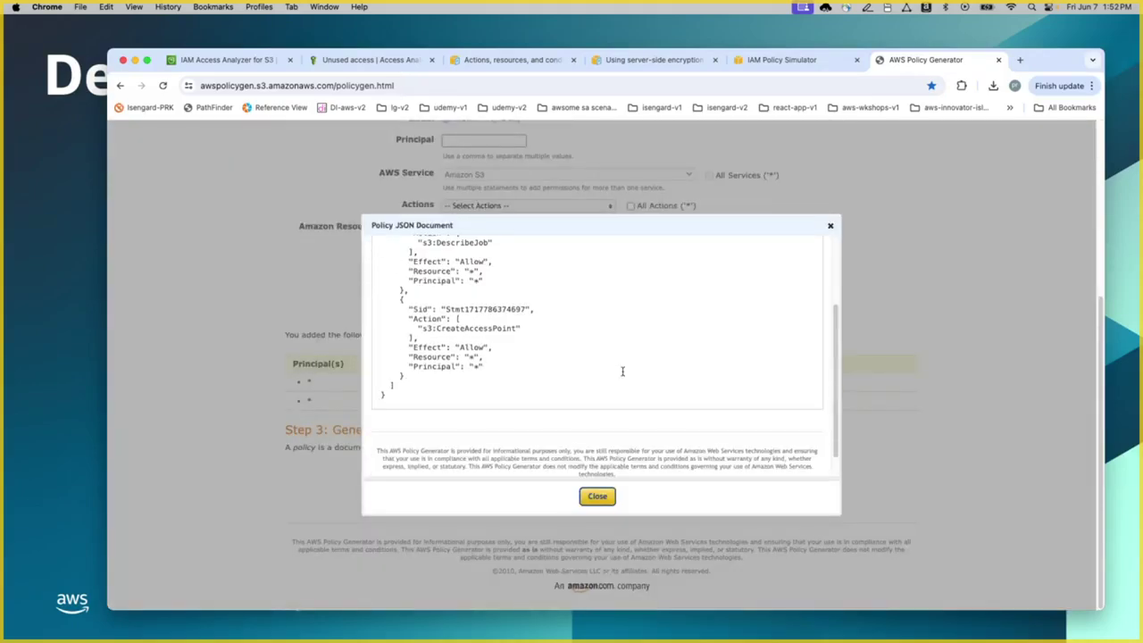
scroll(620, 369, "up", 6)
scroll(621, 372, "up", 1)
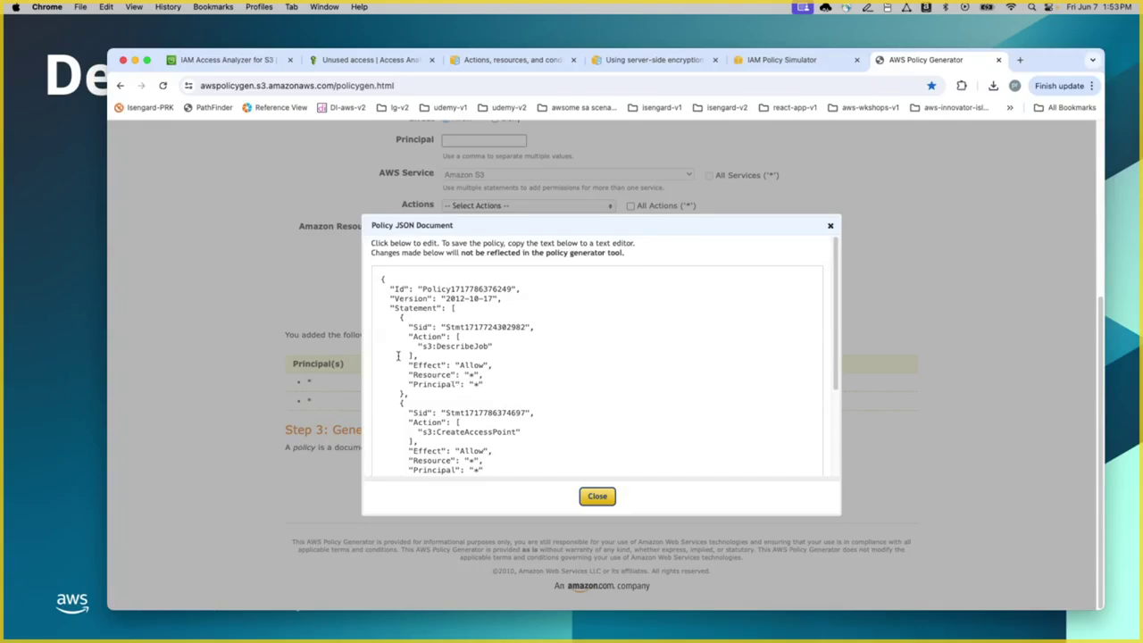
scroll(438, 375, "down", 2)
scroll(444, 373, "down", 2)
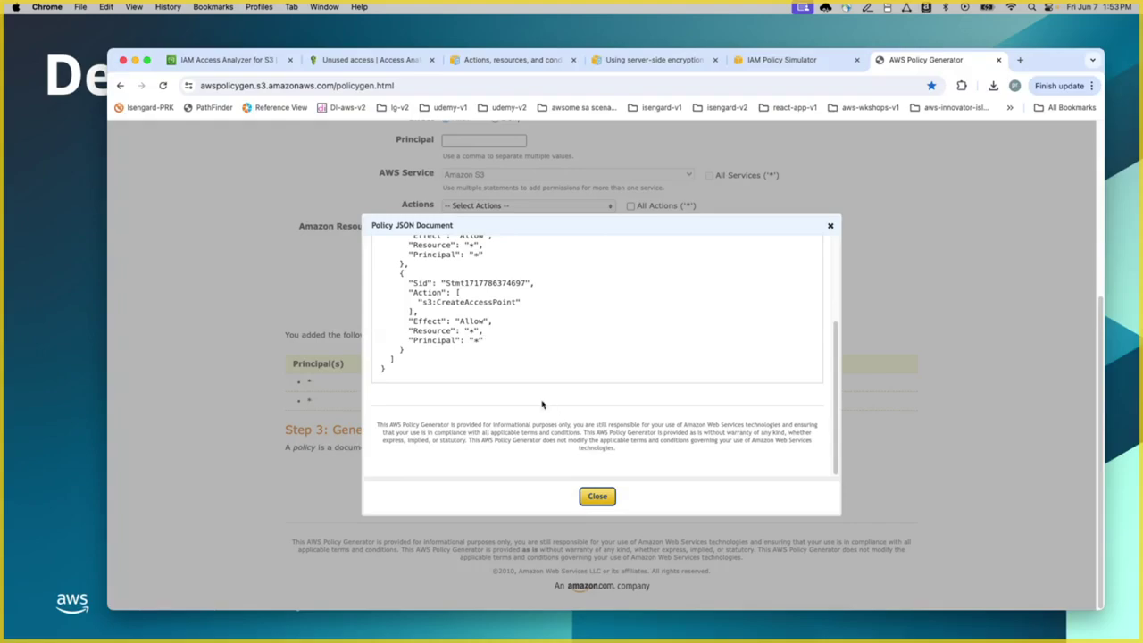
left_click(596, 497)
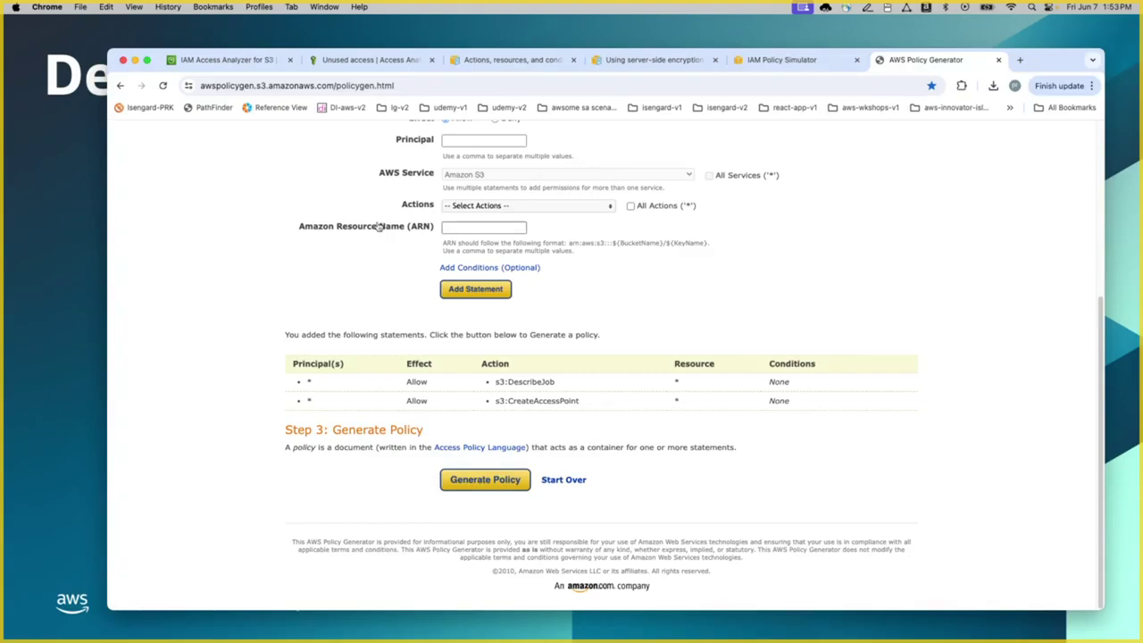
Step: Switch to the slide presentation and advance from the Demo slide to the References slide
mouse_move(381, 229)
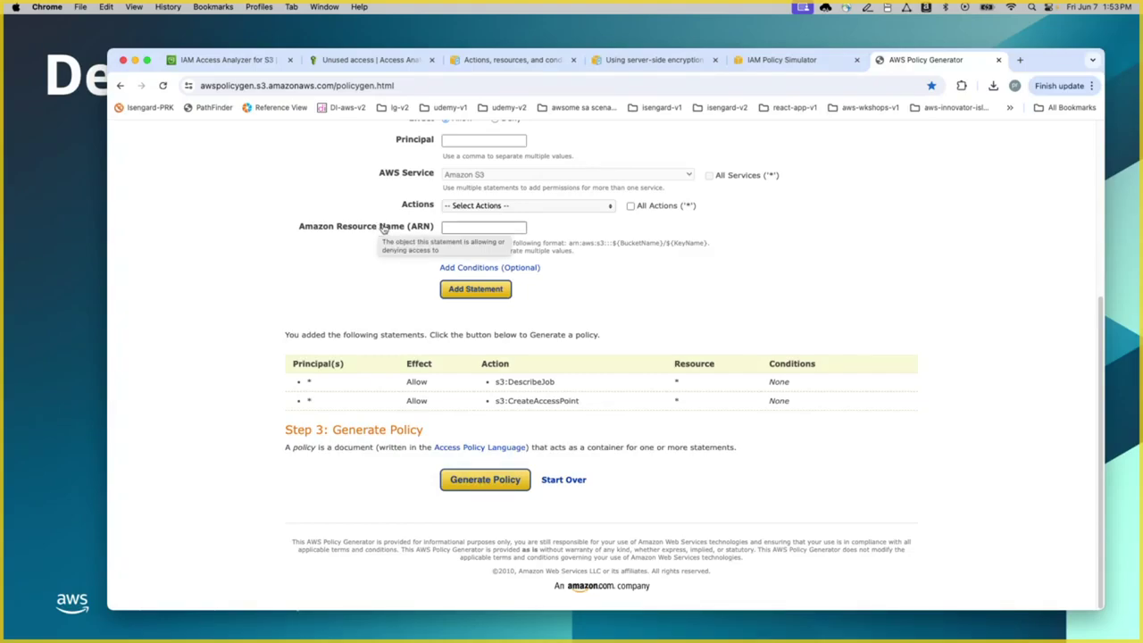
key("super+Tab")
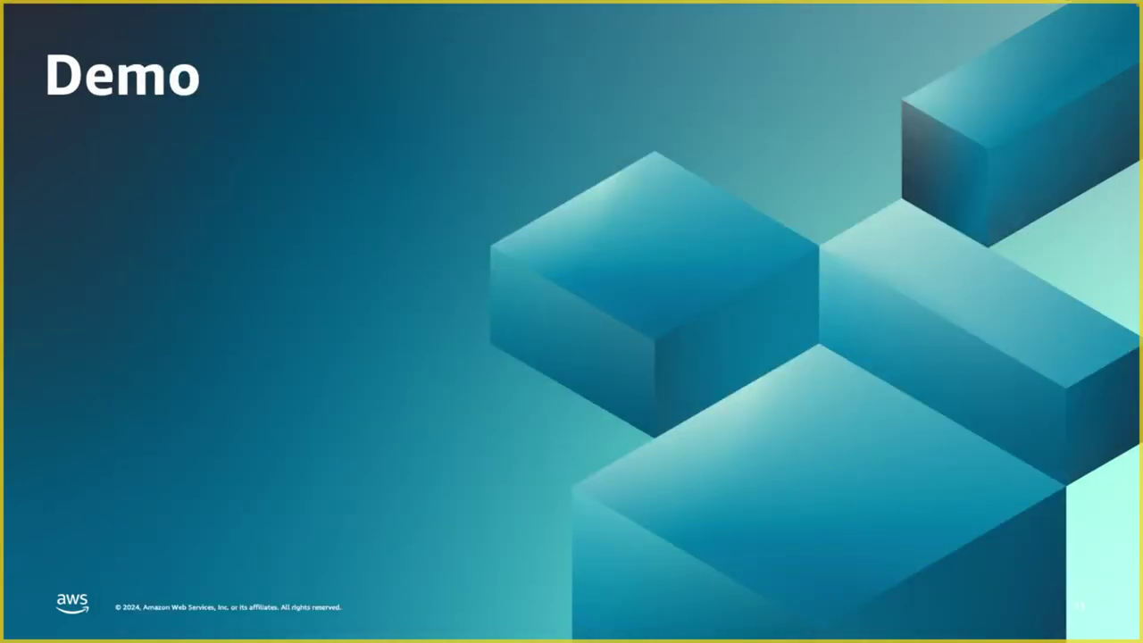
key("Right")
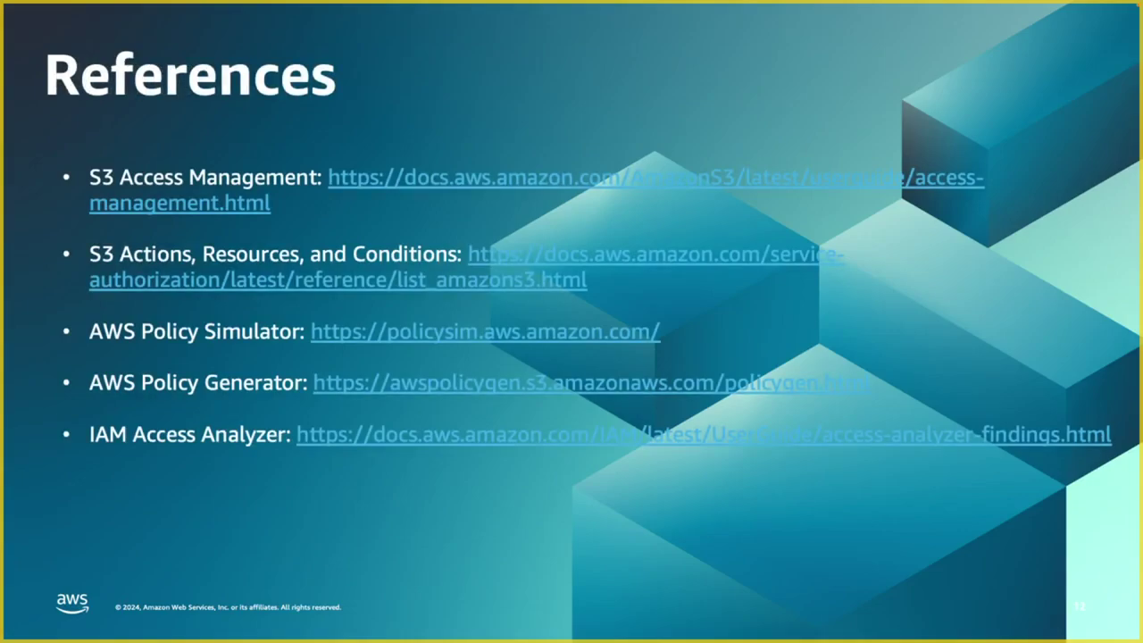